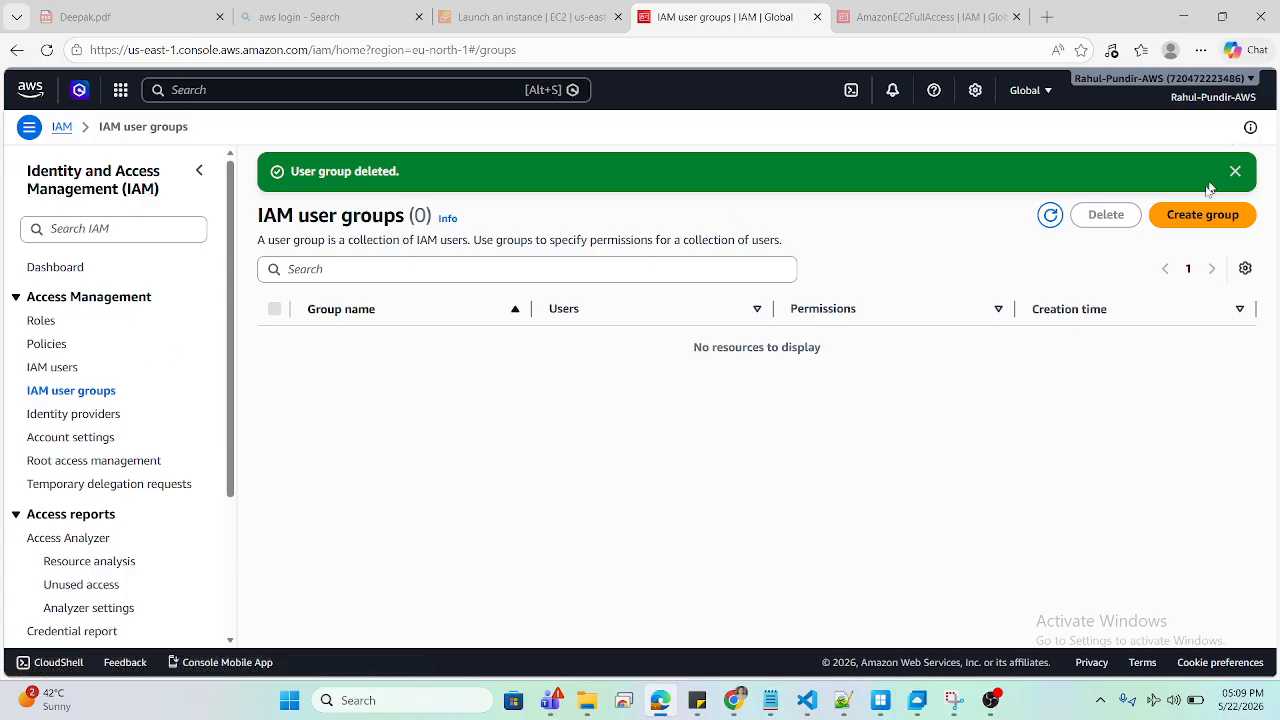
# Step: Open the Create user group form now that no groups remain
pyautogui.click(1200, 214)
# Step: Name the new user group demo-group
pyautogui.click(485, 287)
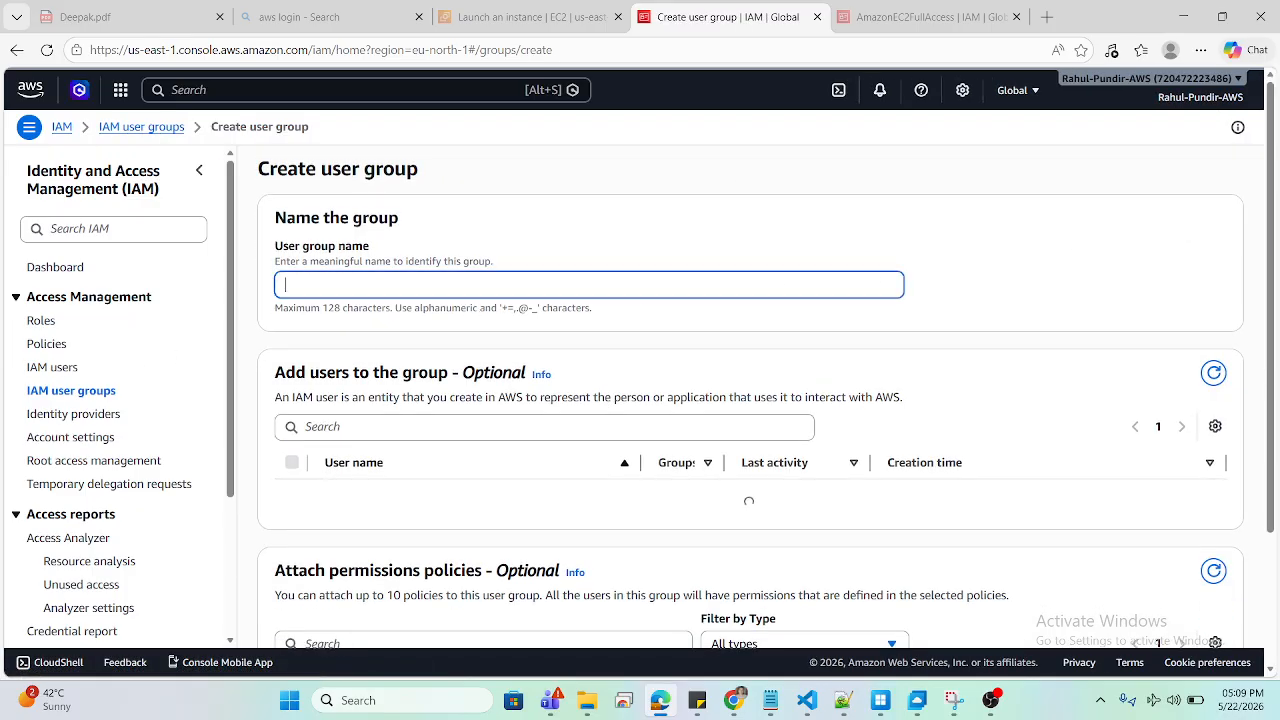
pyautogui.write('demo-group')
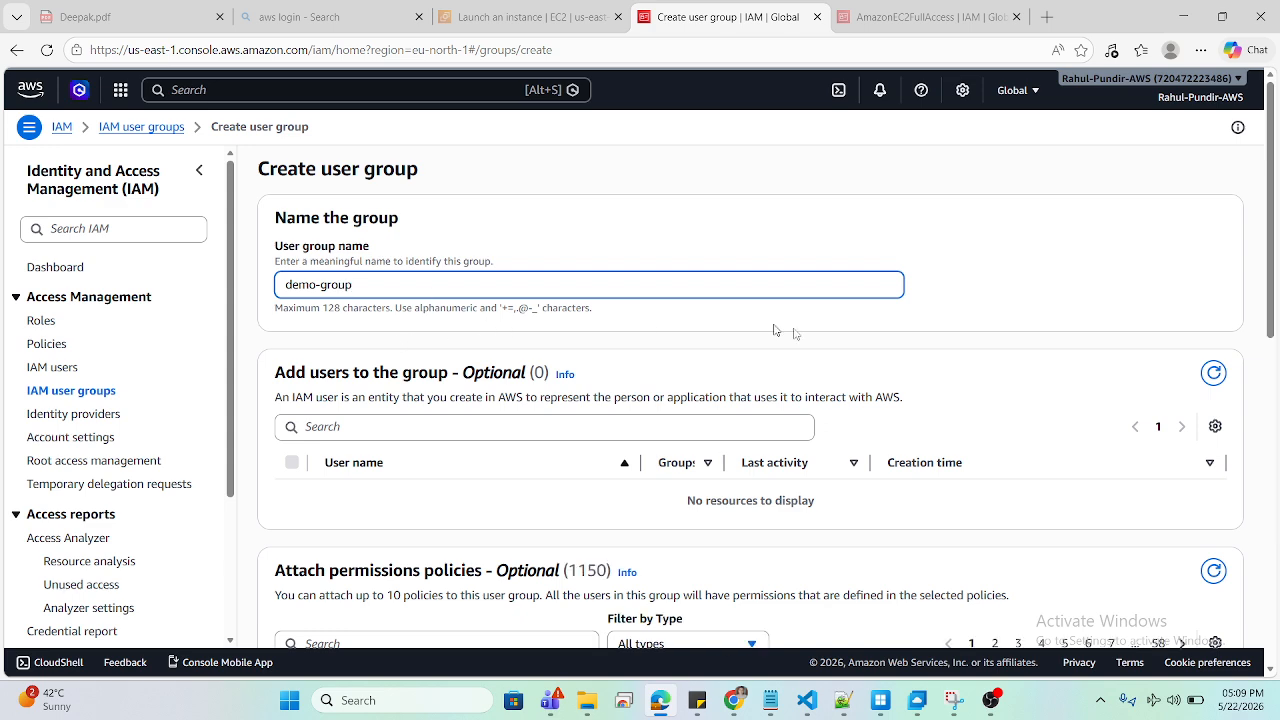
pyautogui.moveTo(1278, 252); pyautogui.dragTo(1277, 400)
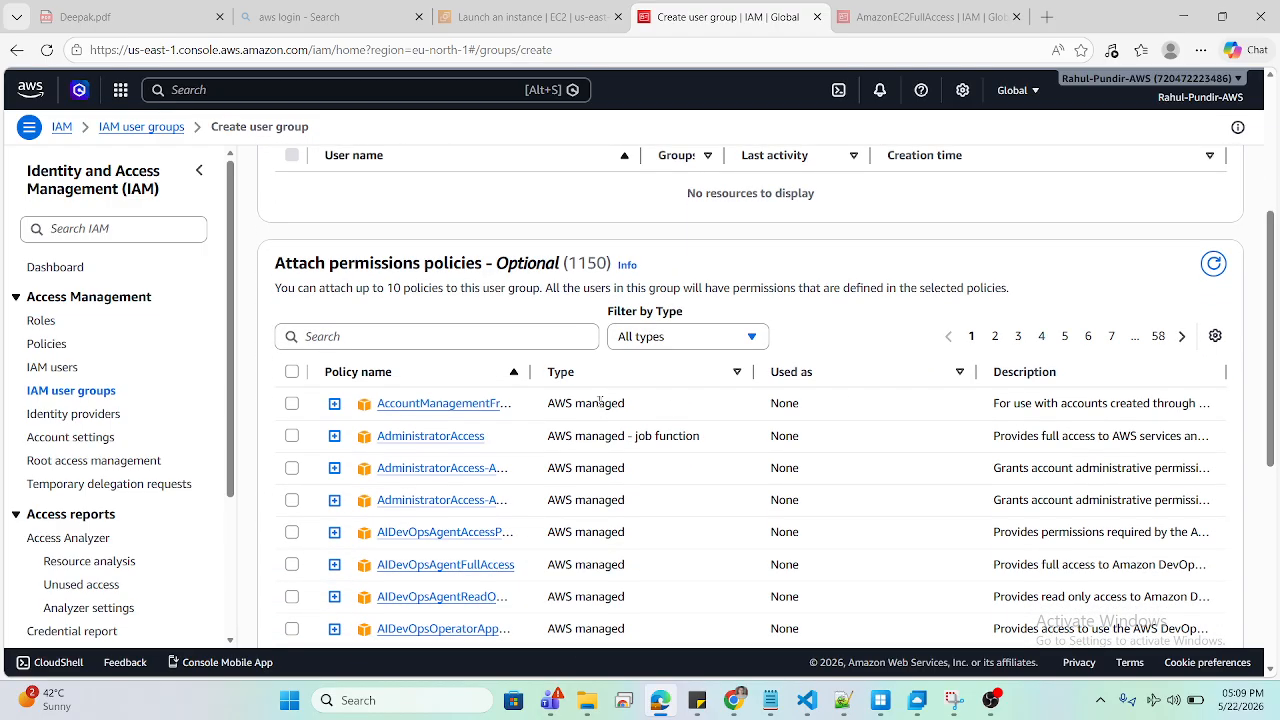
# Step: Search policies for EC2FU, attach AmazonEC2FullAccess, and create the group
pyautogui.click(440, 337)
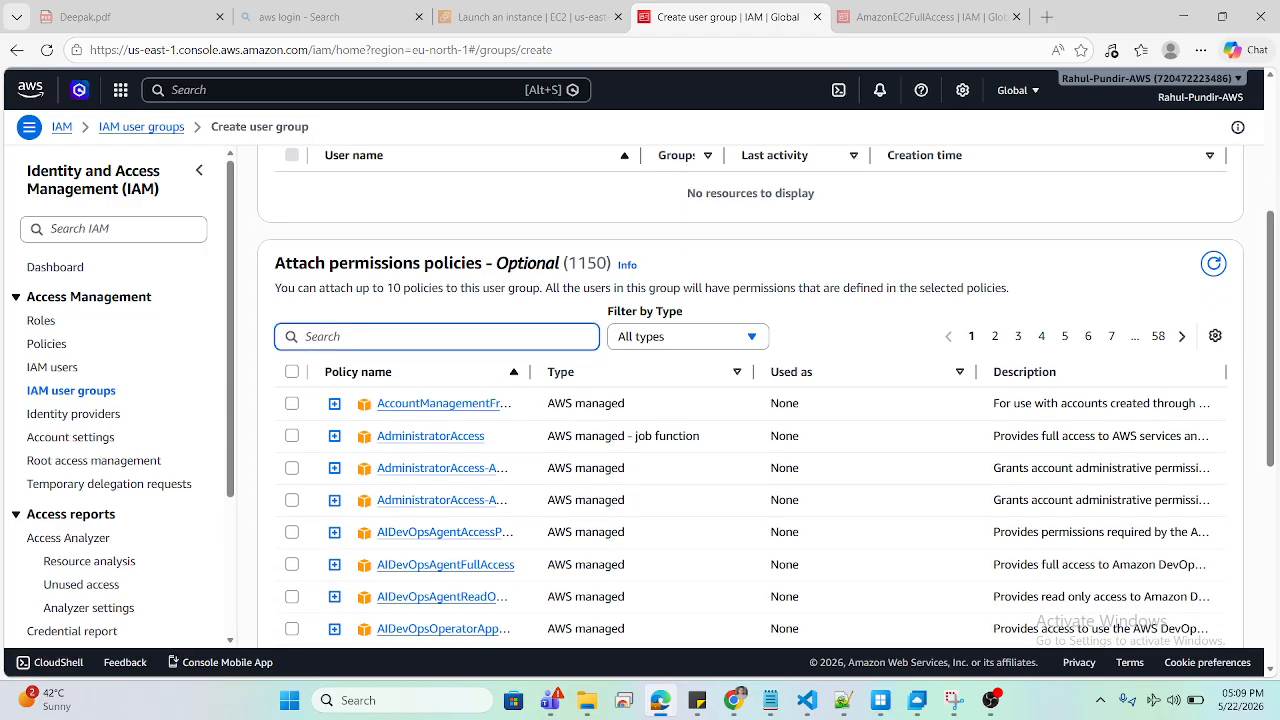
pyautogui.write('E')
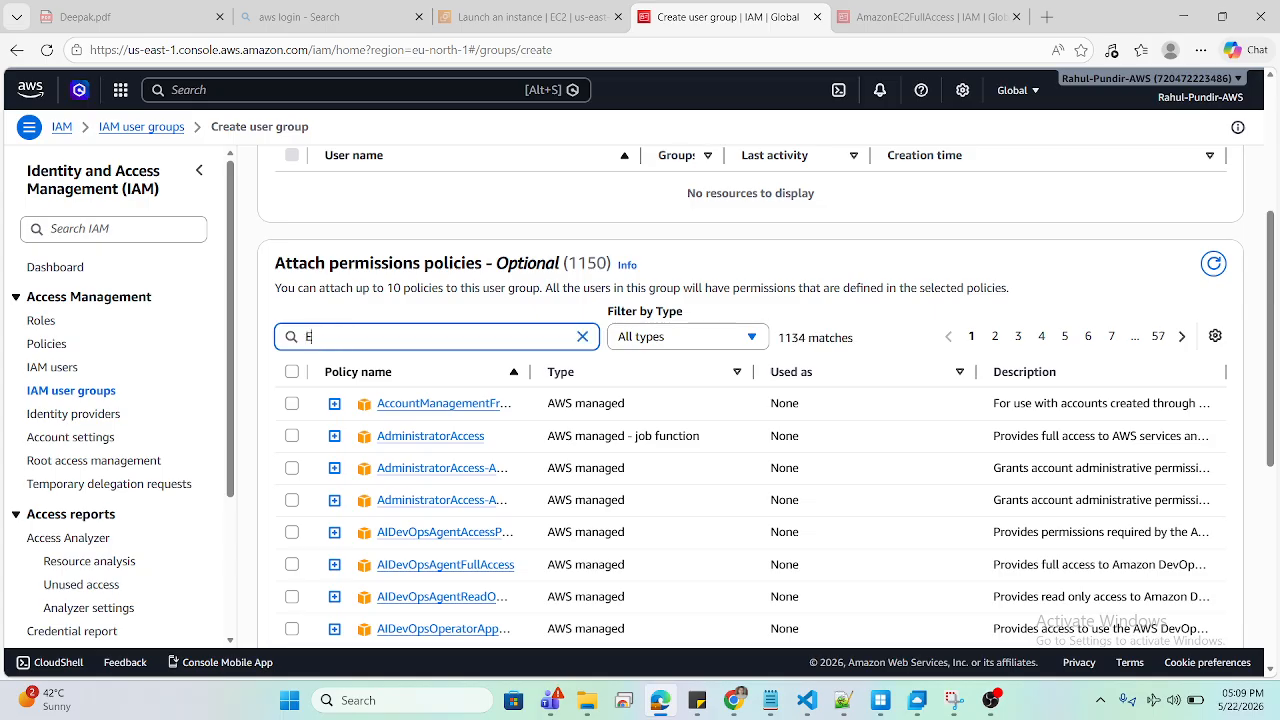
pyautogui.write('C2')
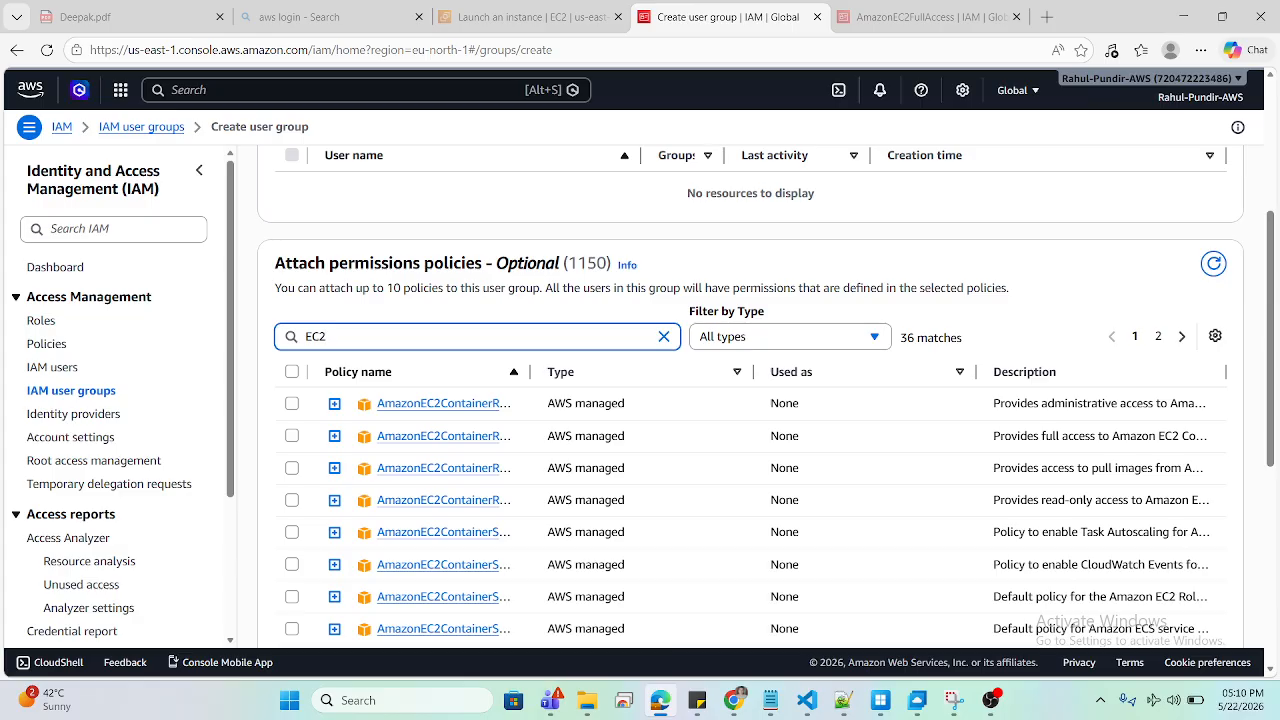
pyautogui.write('AC')
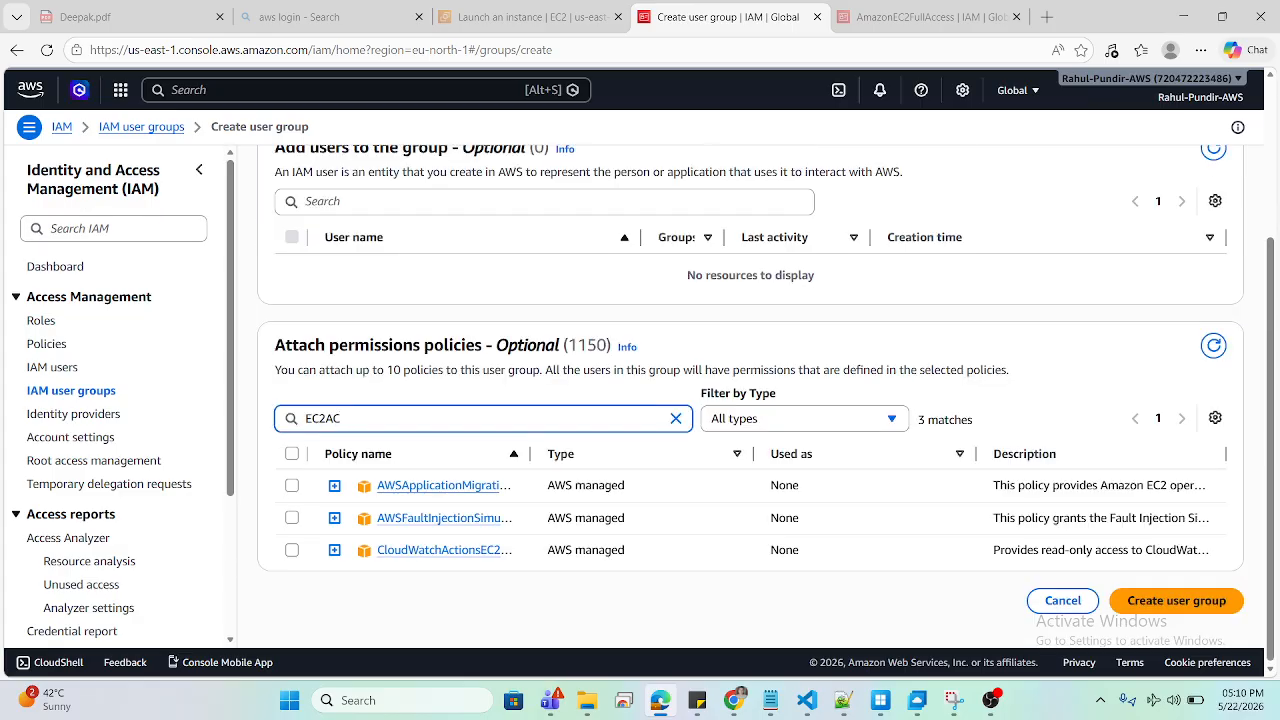
pyautogui.press('BackSpace')
pyautogui.press('BackSpace')
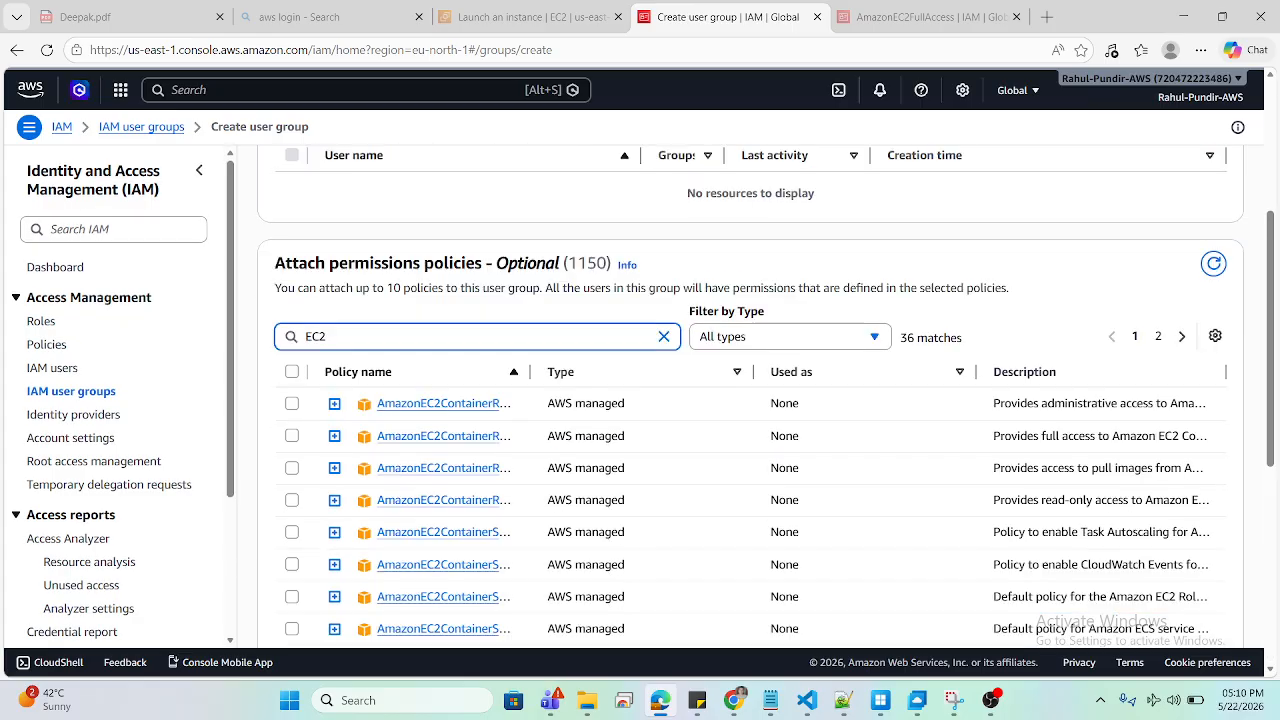
pyautogui.write('FU')
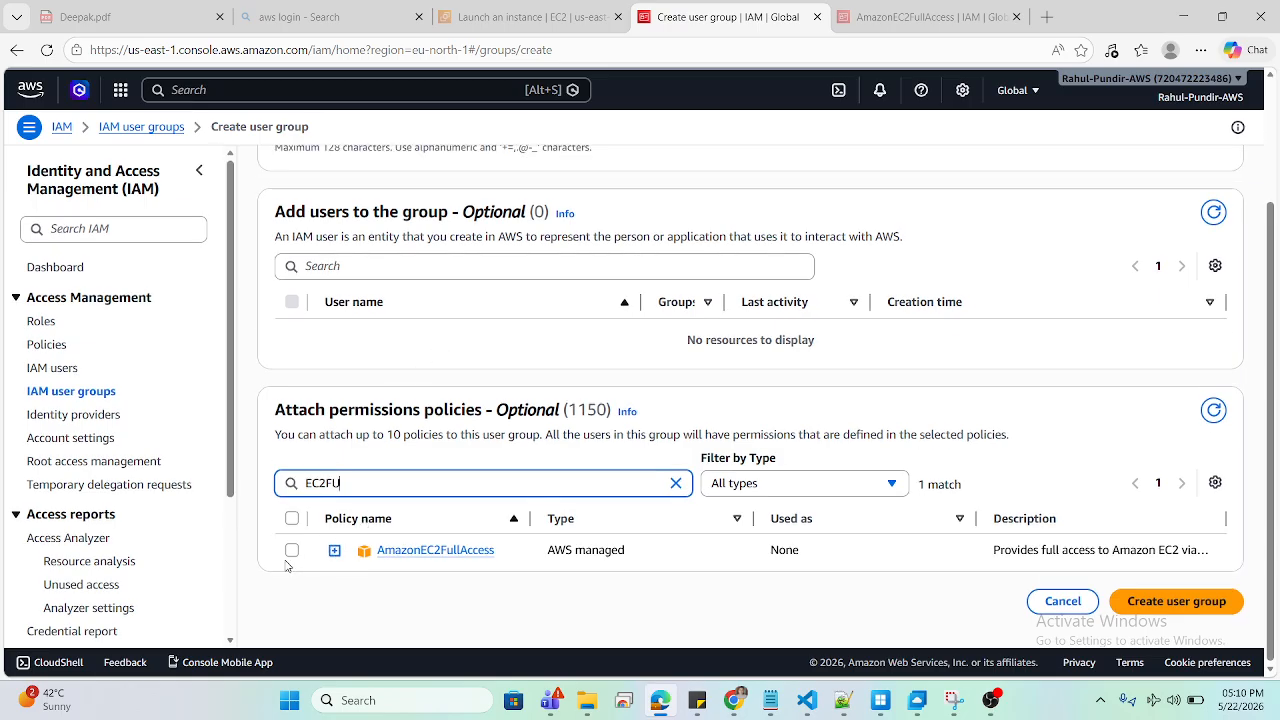
pyautogui.click(290, 552)
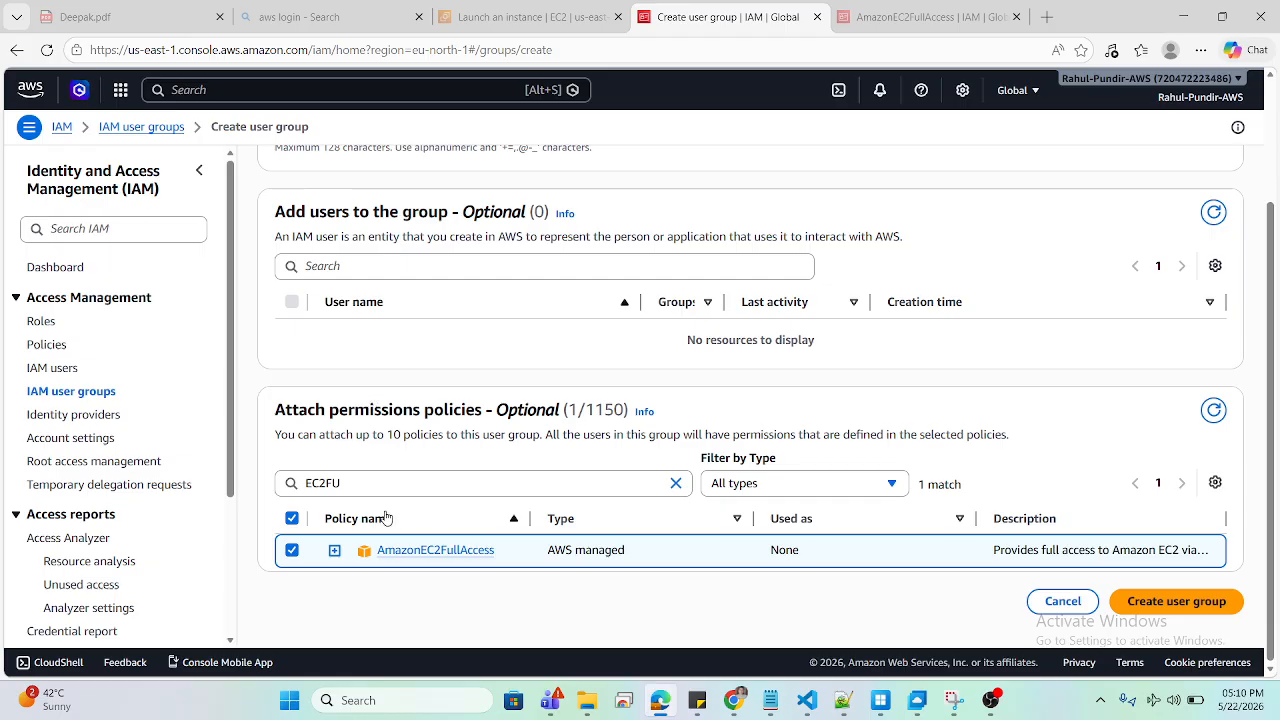
pyautogui.click(1193, 603)
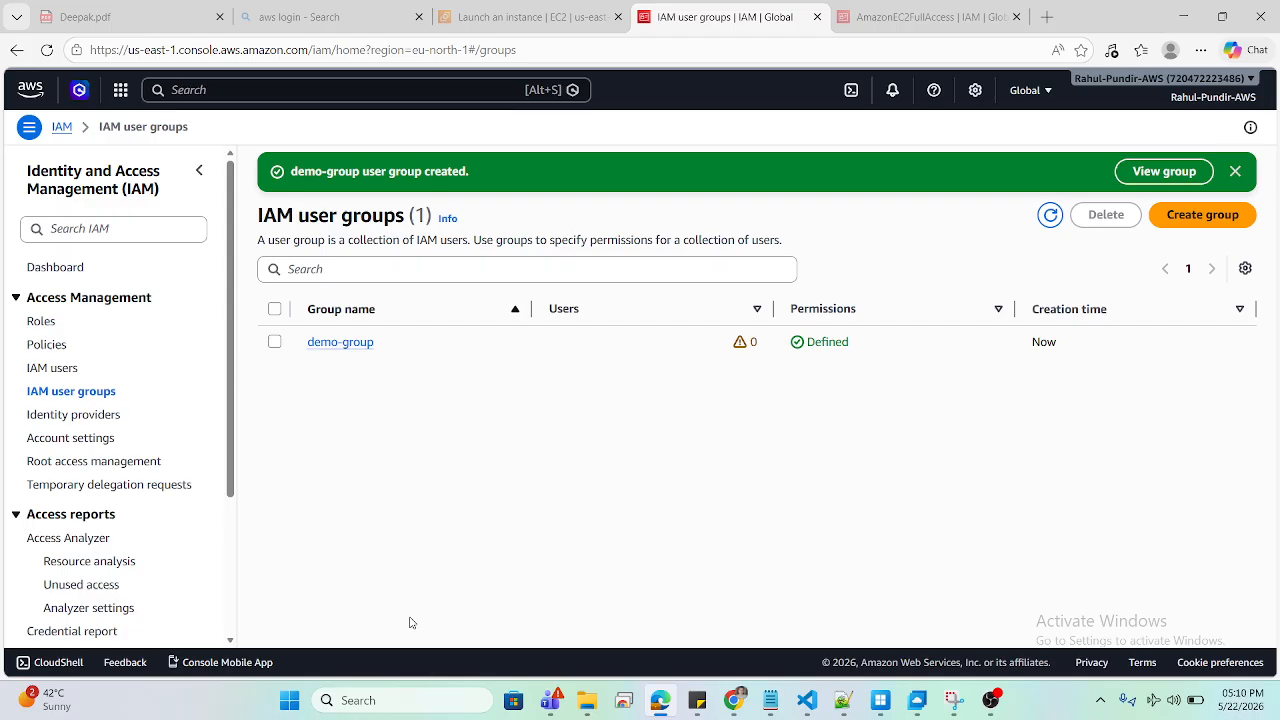
# Step: Start creating a new IAM user from the Users list
pyautogui.click(40, 368)
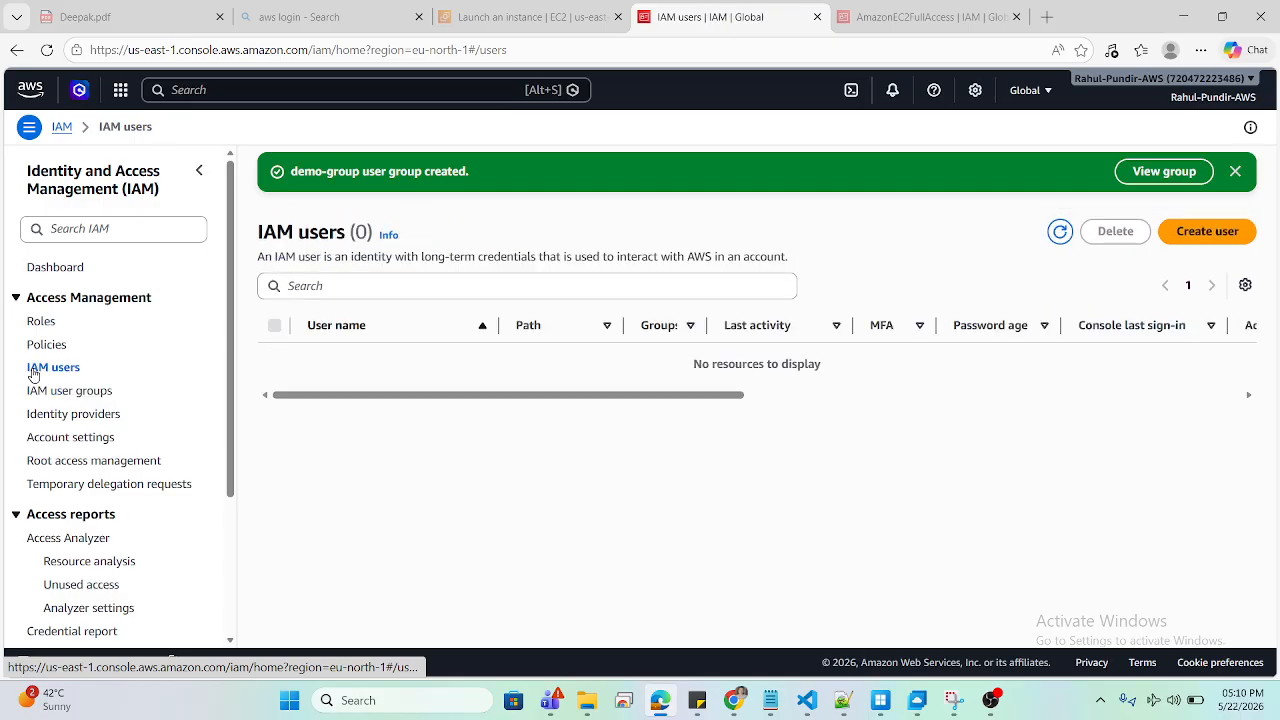
pyautogui.click(1192, 241)
pyautogui.click(436, 300)
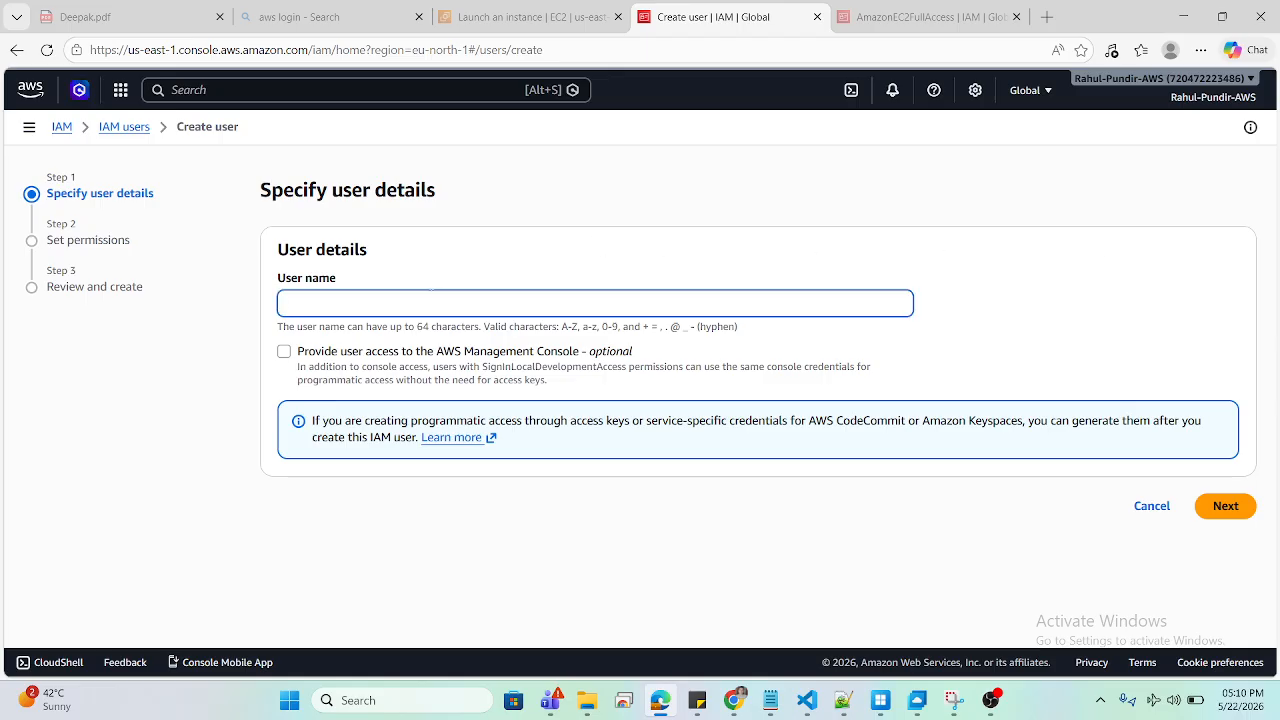
# Step: Enter the user name rahul-user and enable AWS Management Console access
pyautogui.write('rahul-user')
pyautogui.click(285, 352)
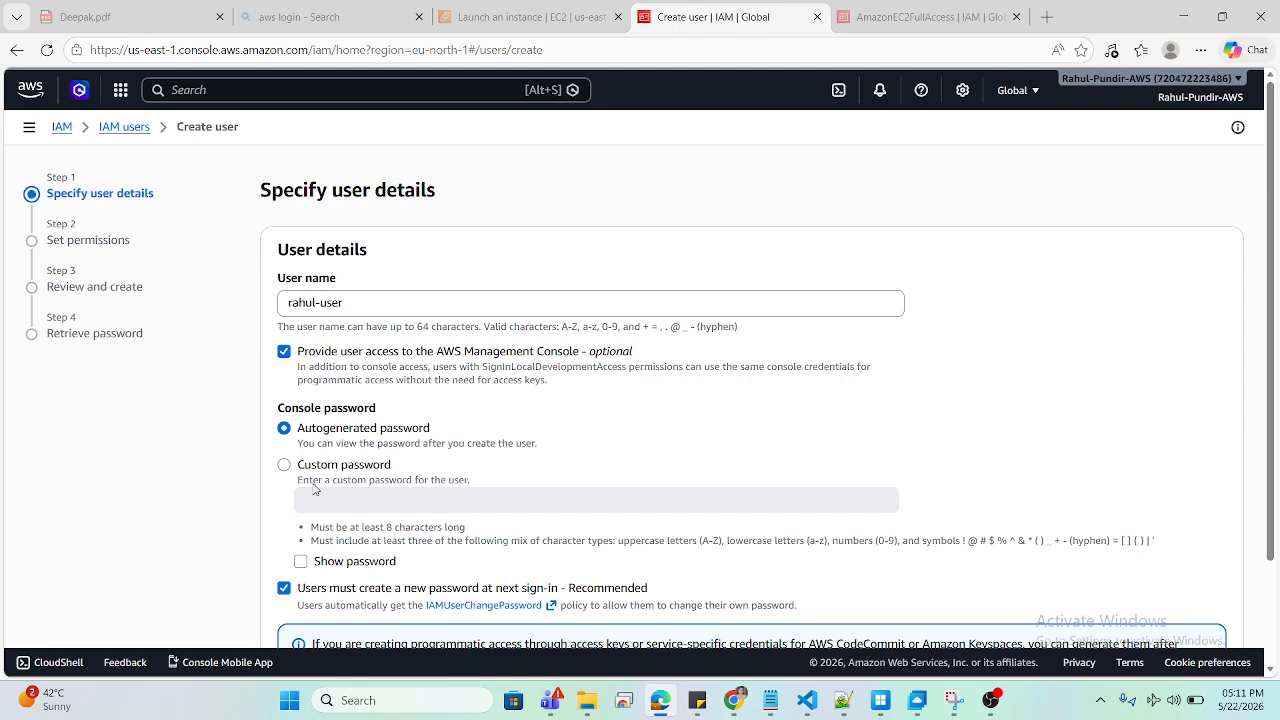
# Step: Enter a custom console password, turn off the forced reset at next sign-in, and continue to permissions
pyautogui.click(287, 467)
pyautogui.click(310, 499)
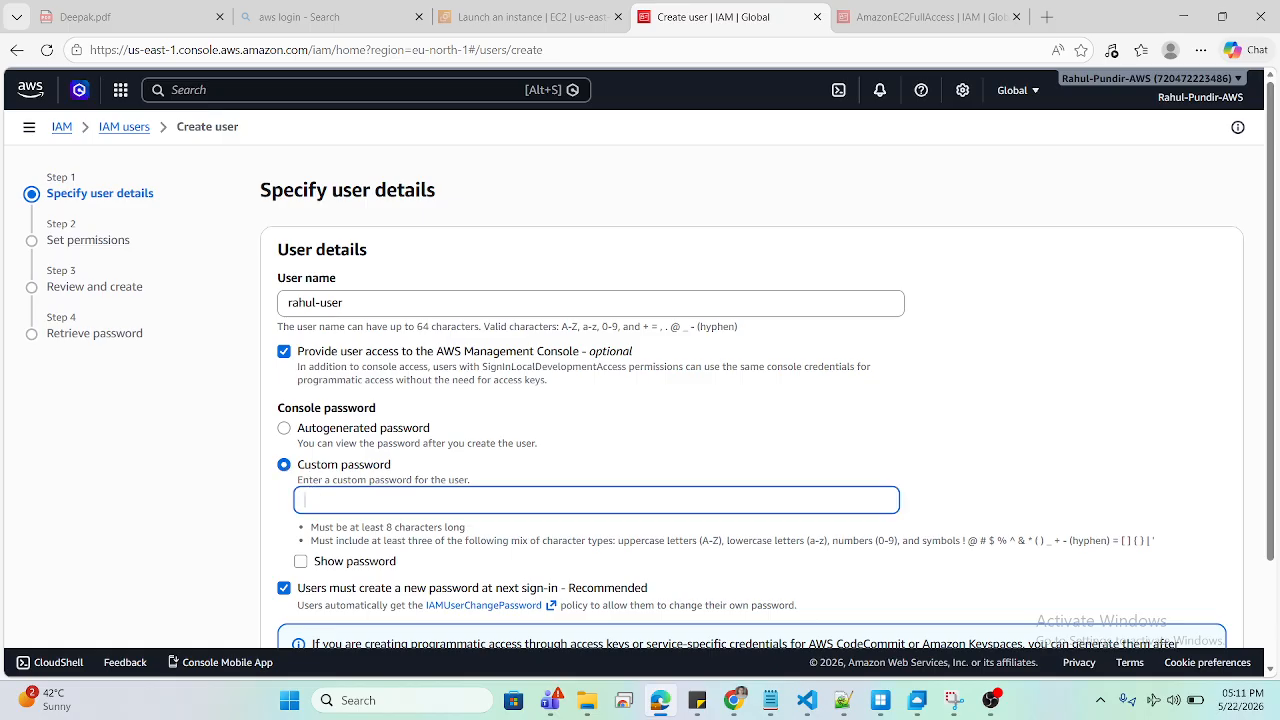
pyautogui.write('abcdefgh')
pyautogui.press('BackSpace')
pyautogui.press('BackSpace')
pyautogui.press('BackSpace')
pyautogui.press('BackSpace')
pyautogui.press('BackSpace')
pyautogui.press('BackSpace')
pyautogui.write('ab')
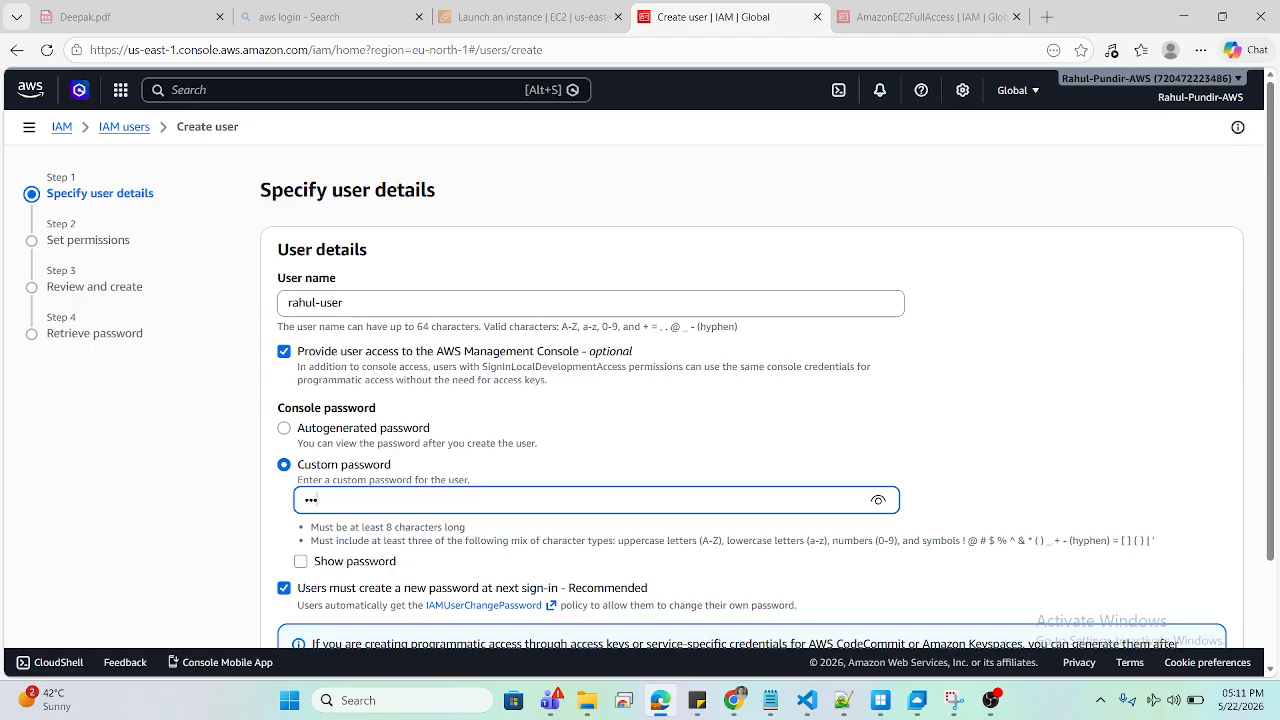
pyautogui.write('•••••••')
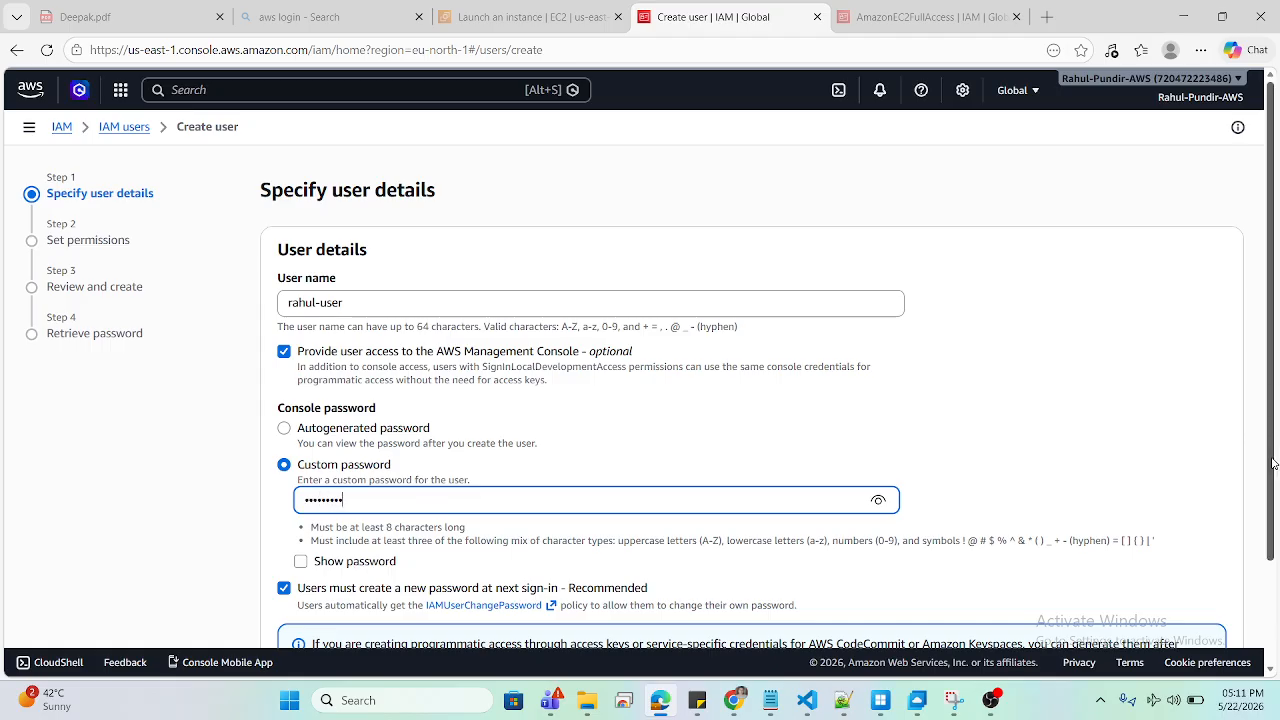
pyautogui.moveTo(1275, 464); pyautogui.dragTo(1275, 570)
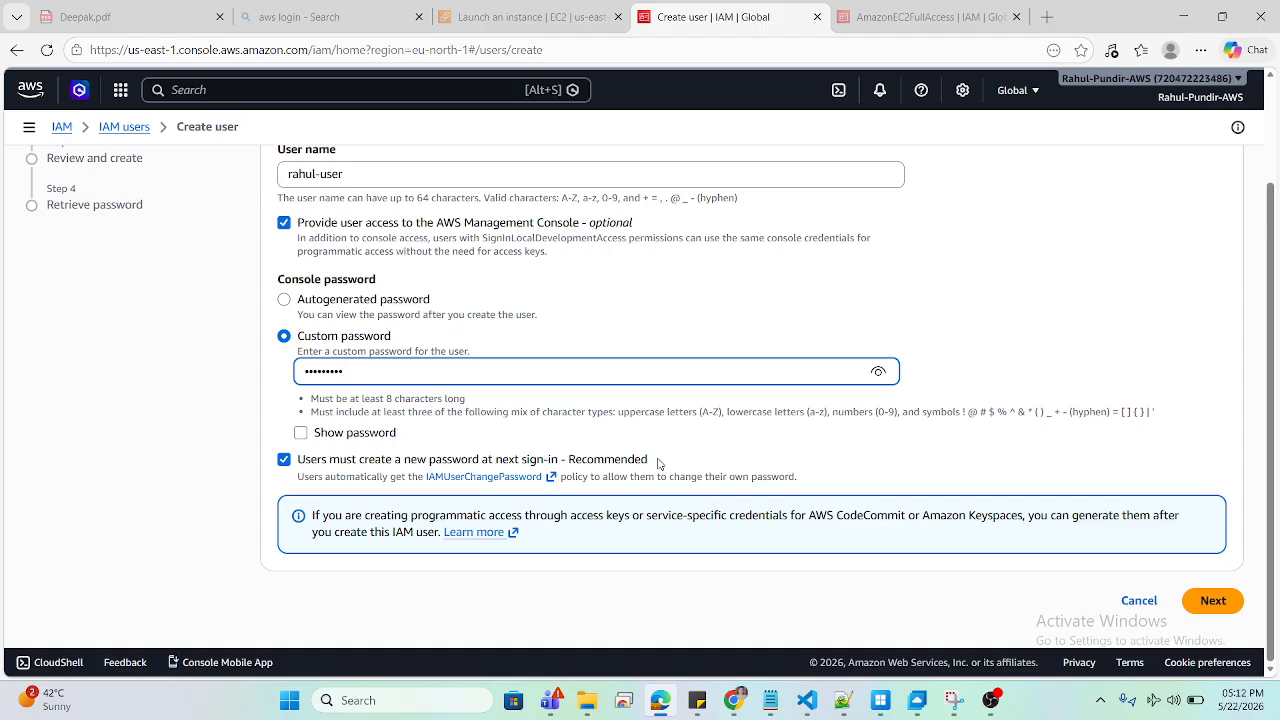
pyautogui.click(284, 461)
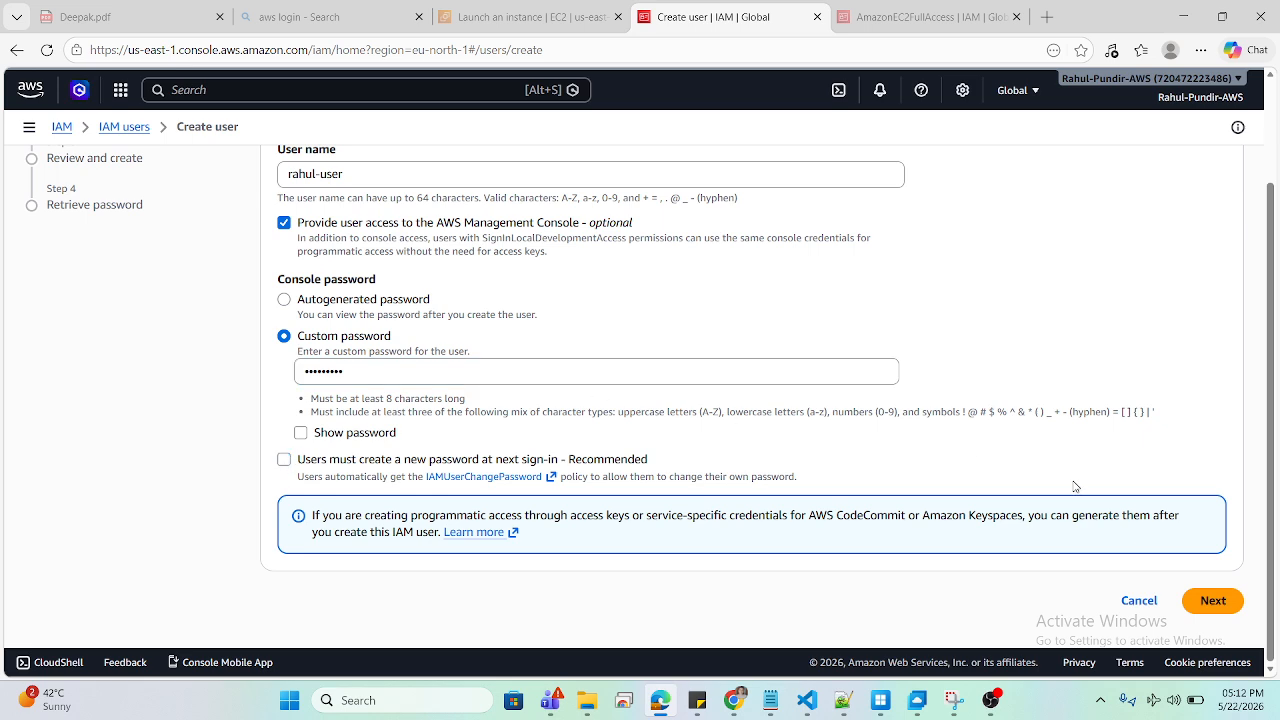
pyautogui.click(1208, 600)
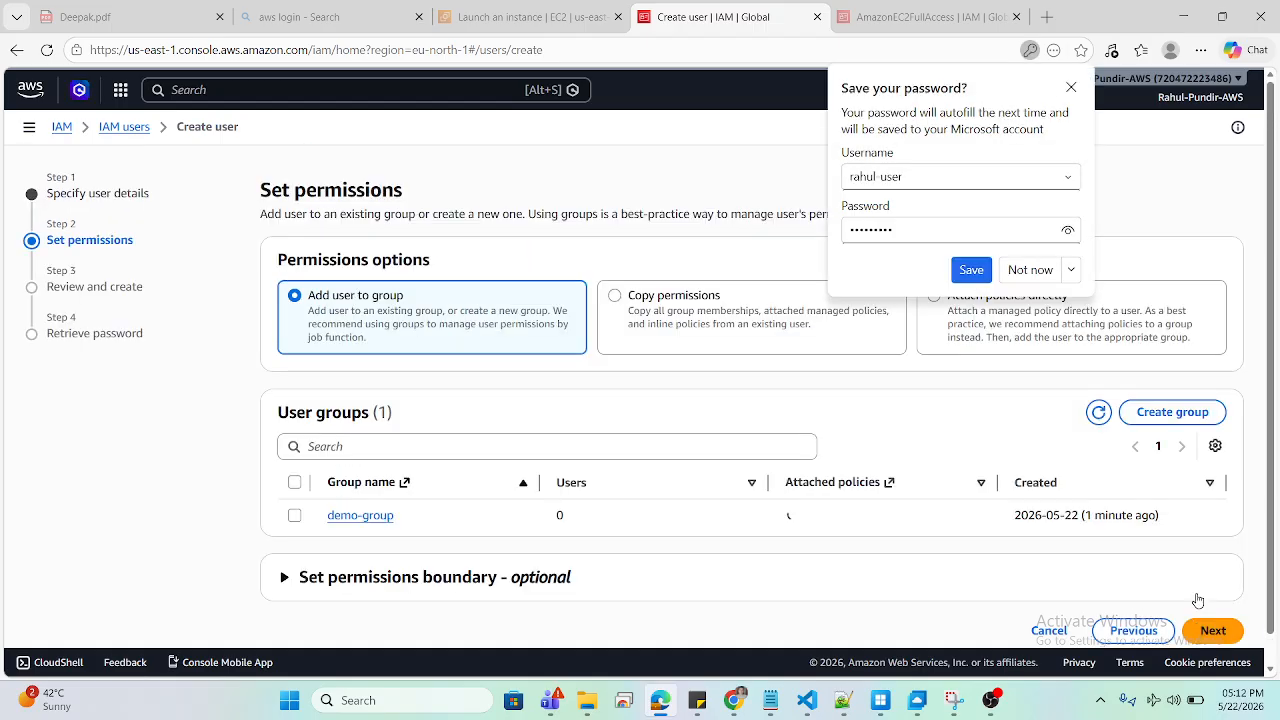
# Step: Dismiss the save-password prompt, add the user to demo-group, and proceed to review
pyautogui.click(1015, 270)
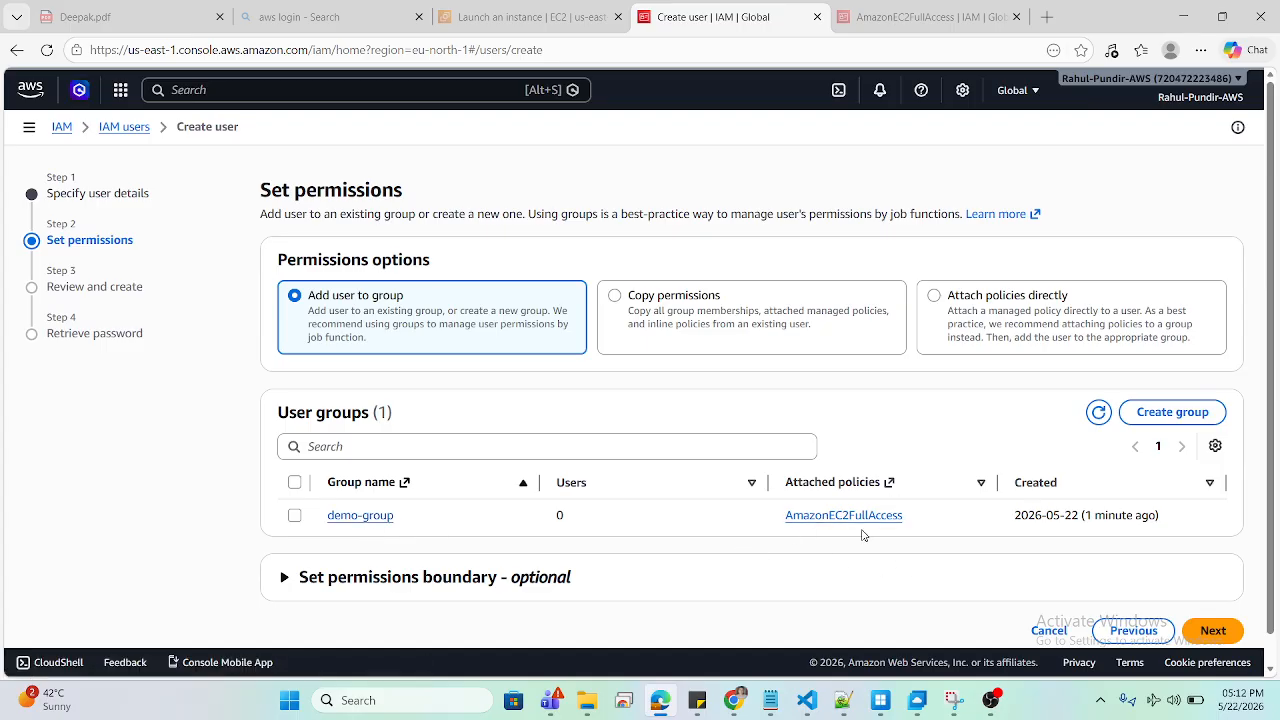
pyautogui.click(295, 516)
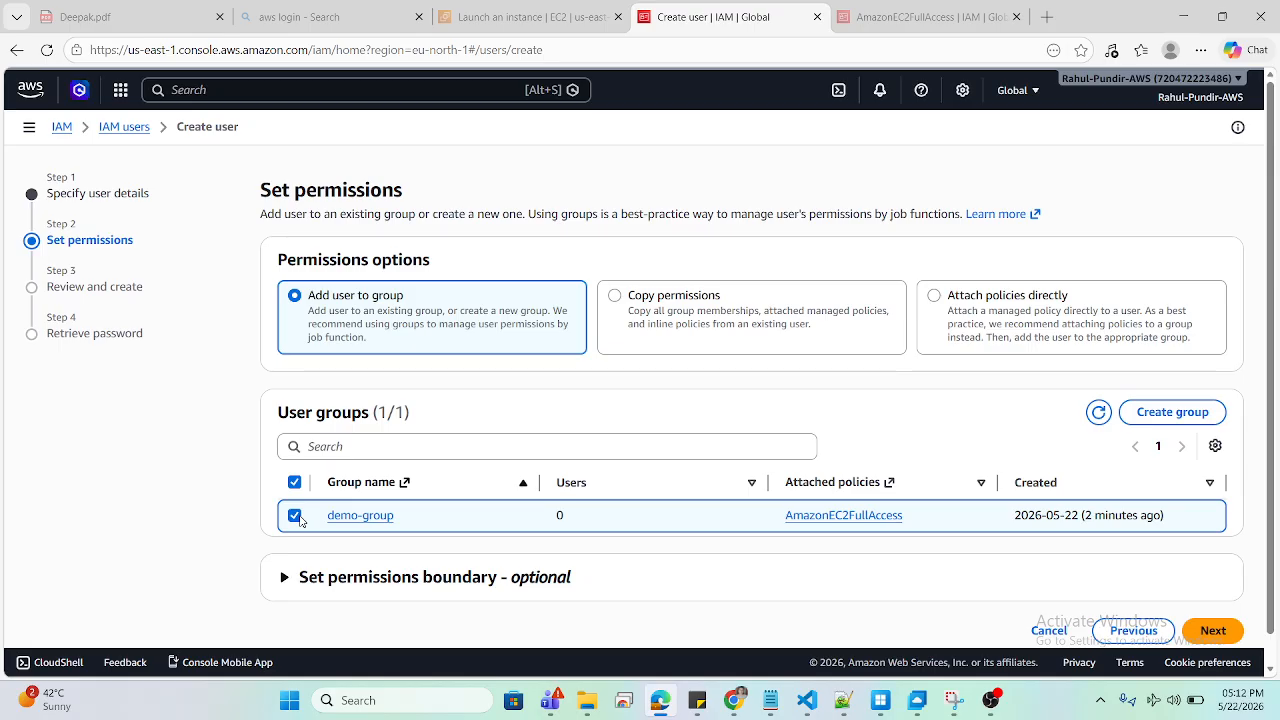
pyautogui.click(1212, 630)
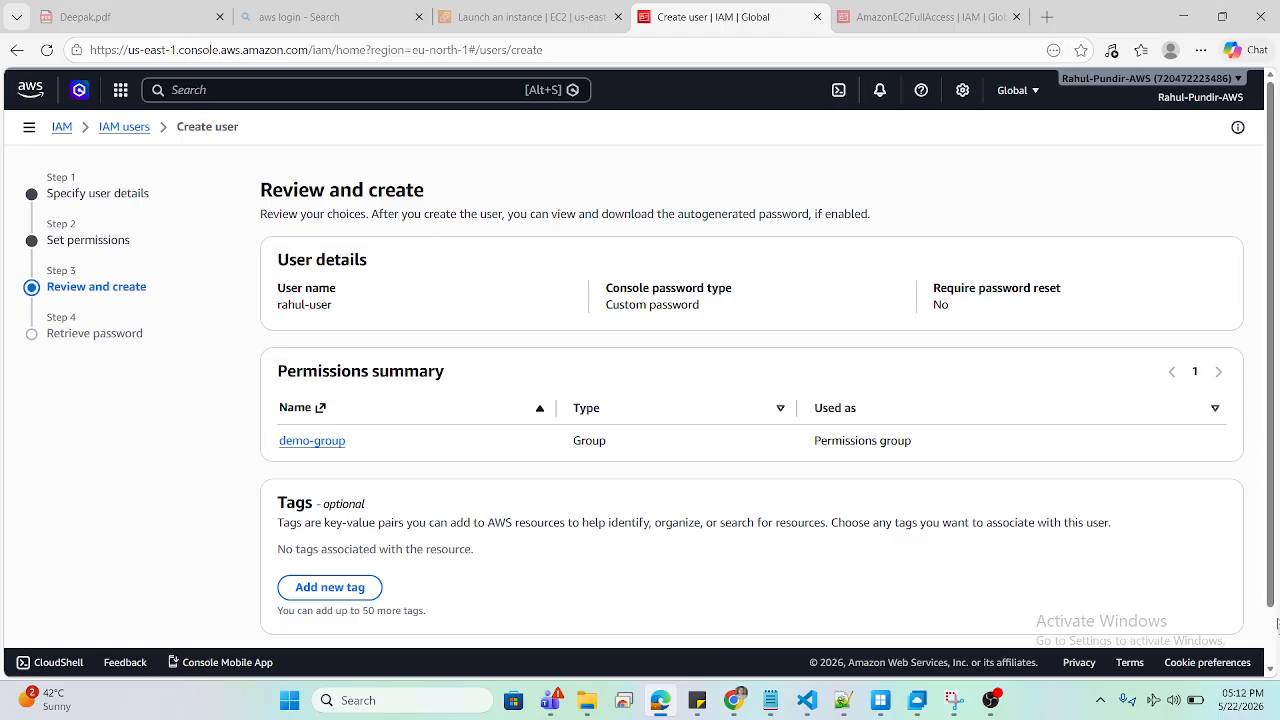
# Step: Create the rahul-user account, copy its console sign-in URL, and move to the other Chrome window
pyautogui.click(1268, 638)
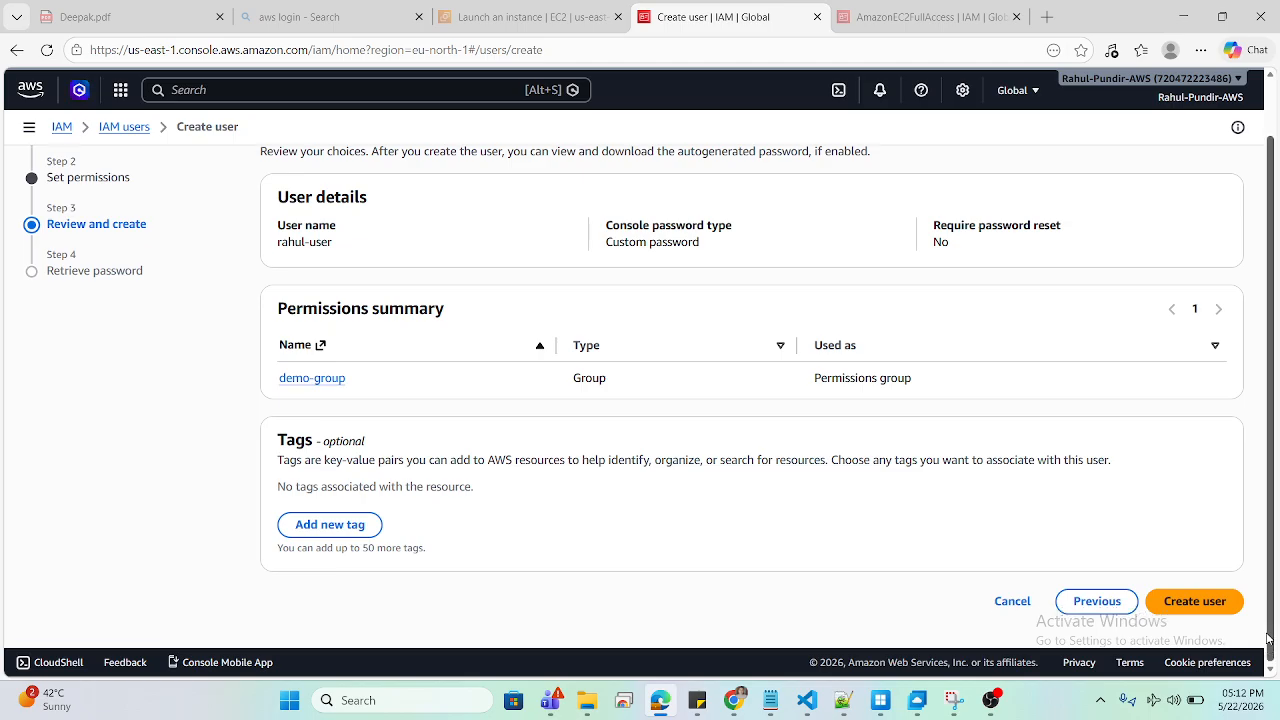
pyautogui.click(1212, 610)
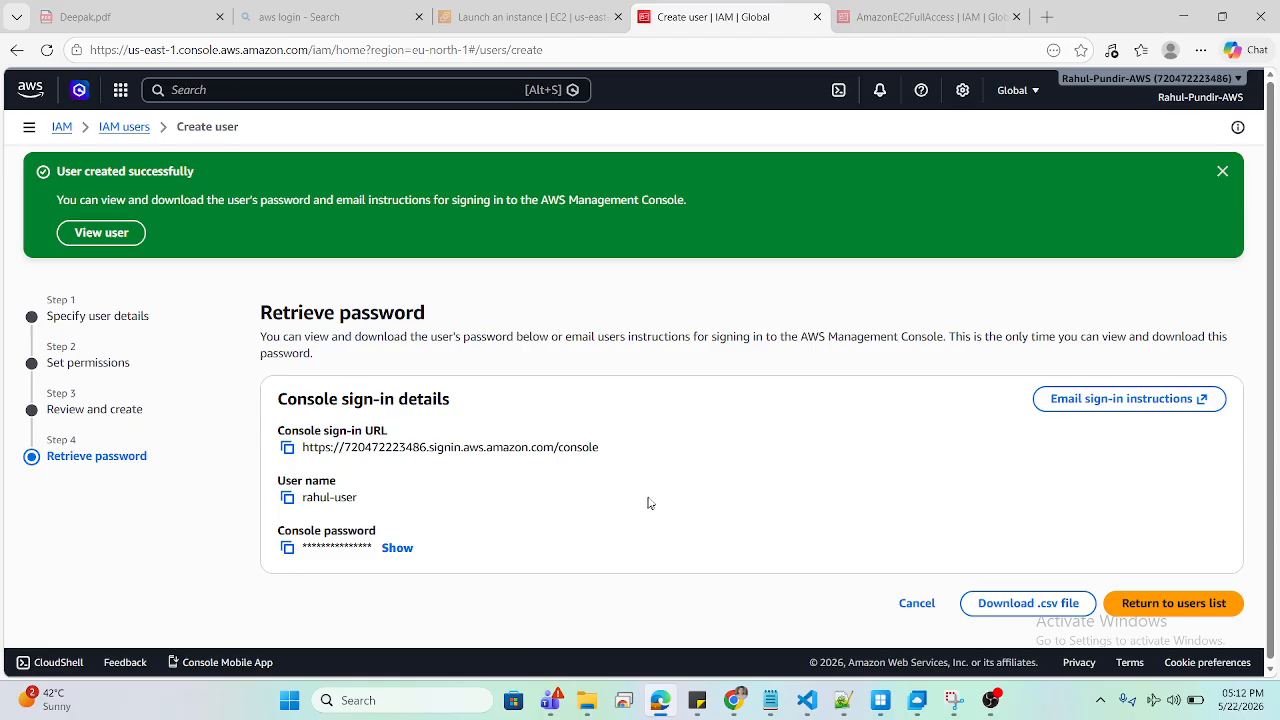
pyautogui.moveTo(378, 430); pyautogui.dragTo(366, 430)
pyautogui.click(287, 447)
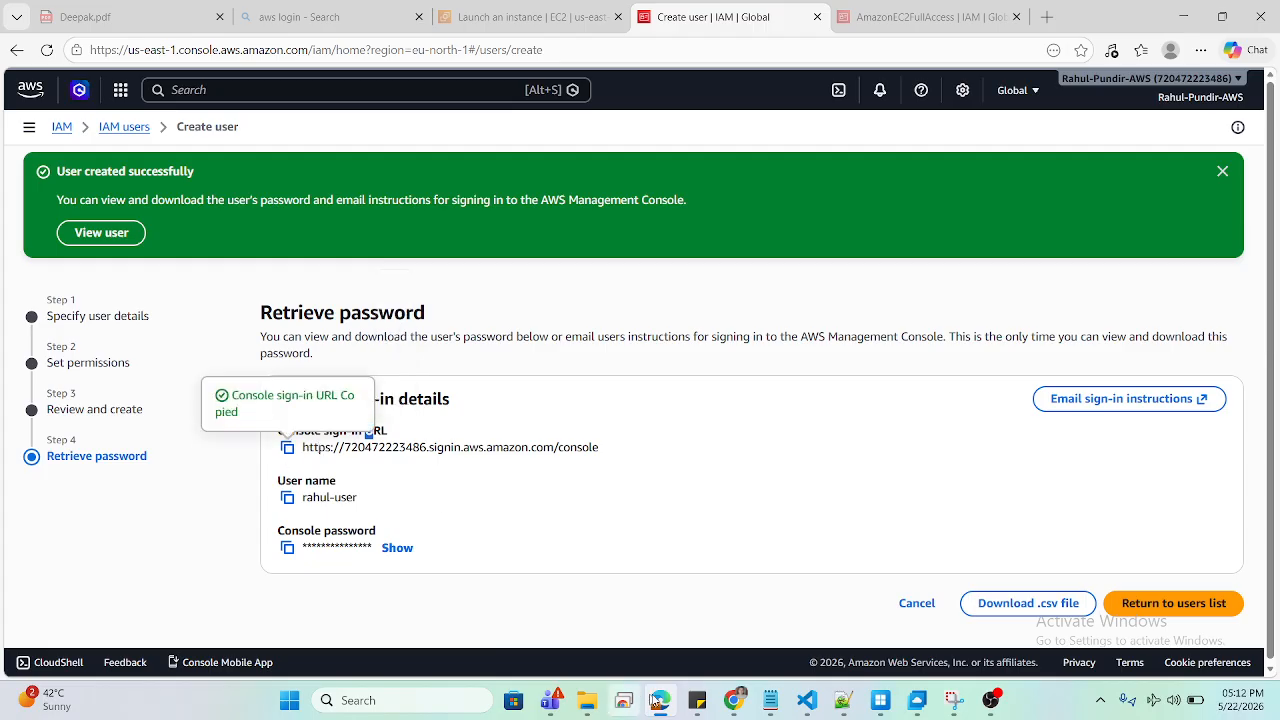
pyautogui.moveTo(734, 700)
pyautogui.click(792, 605)
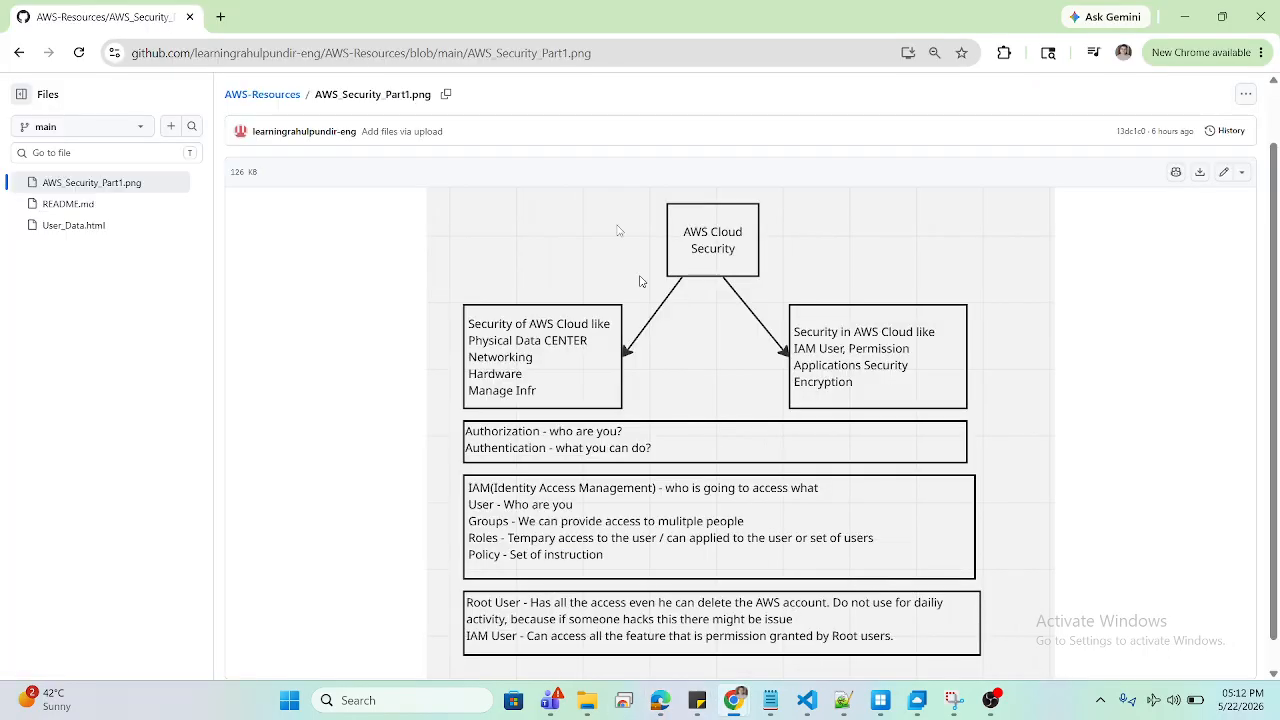
# Step: Open the copied console sign-in URL in a new browser tab
pyautogui.click(222, 16)
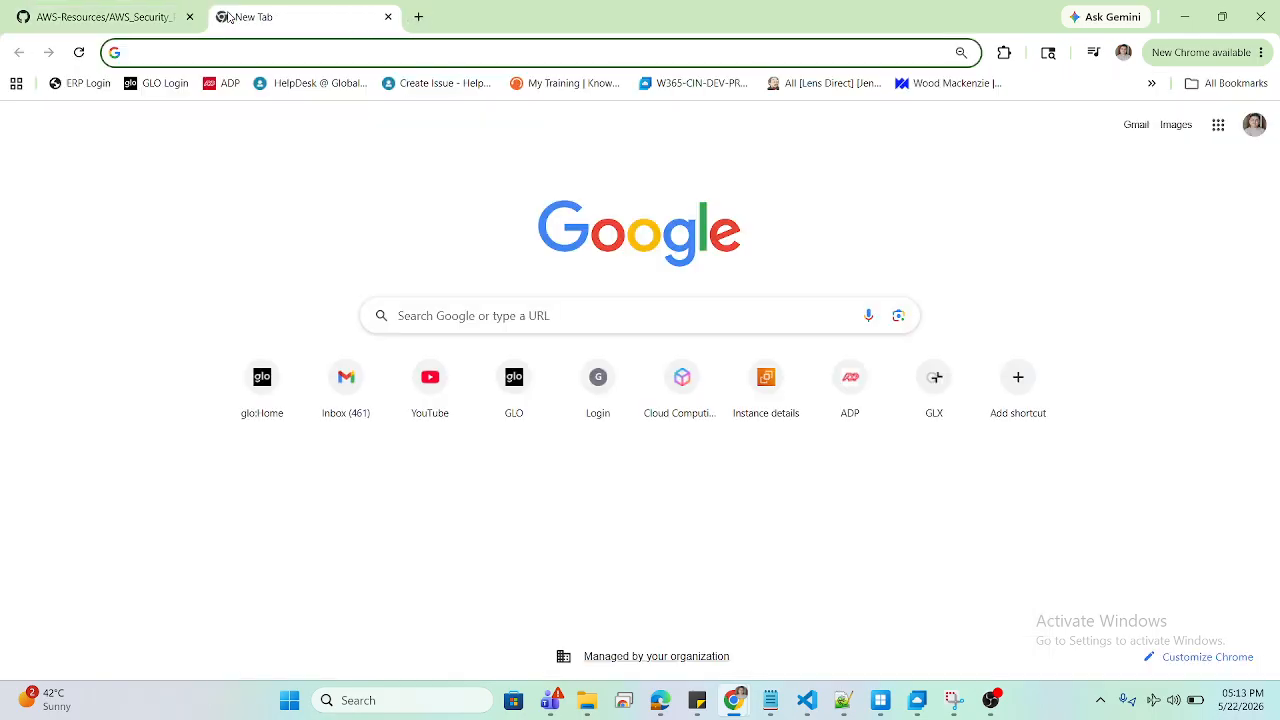
pyautogui.hotkey('ctrl', 'v')
pyautogui.press('Return')
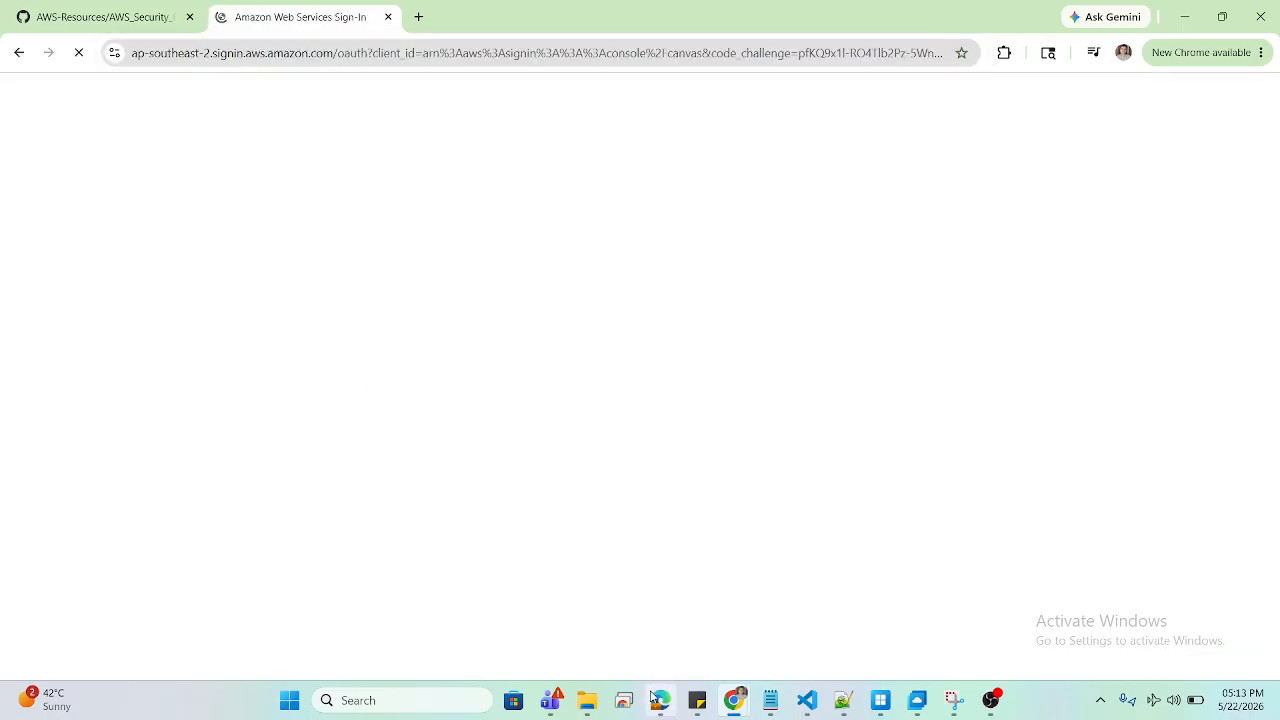
pyautogui.moveTo(660, 700)
pyautogui.click(662, 638)
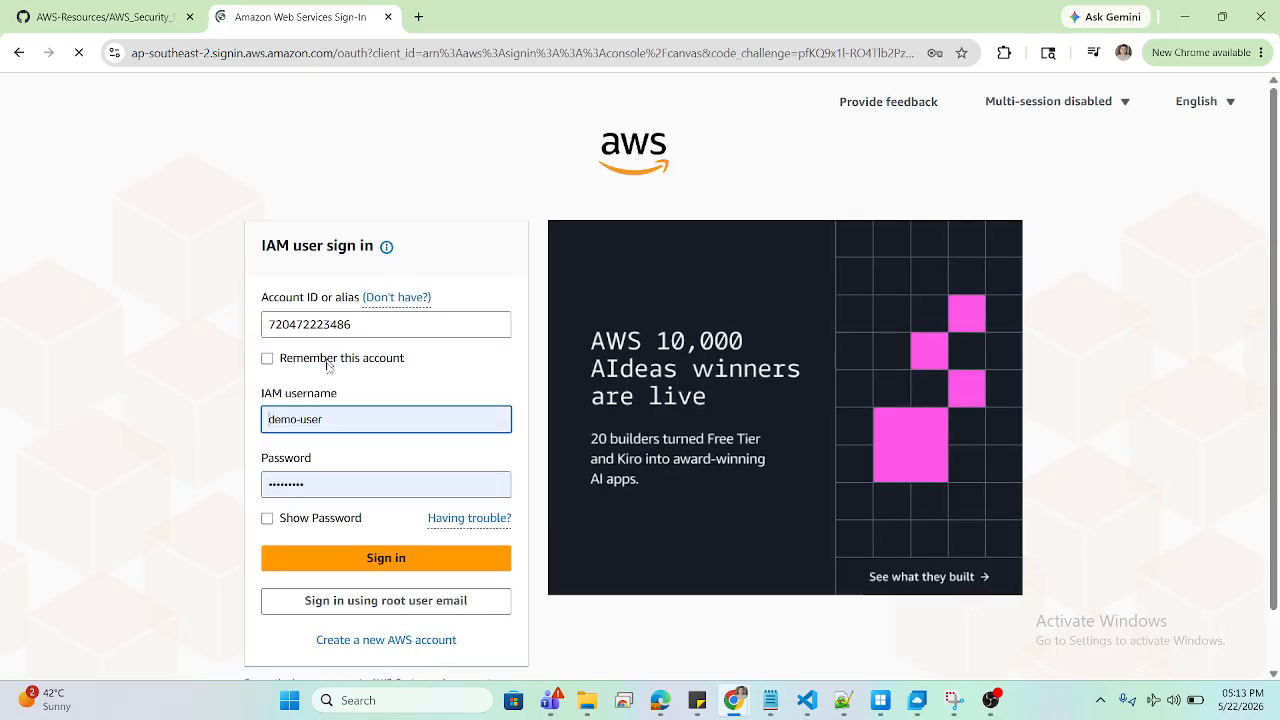
# Step: Replace the username with rahul-user, re-enter the password, and sign in
pyautogui.click(350, 414)
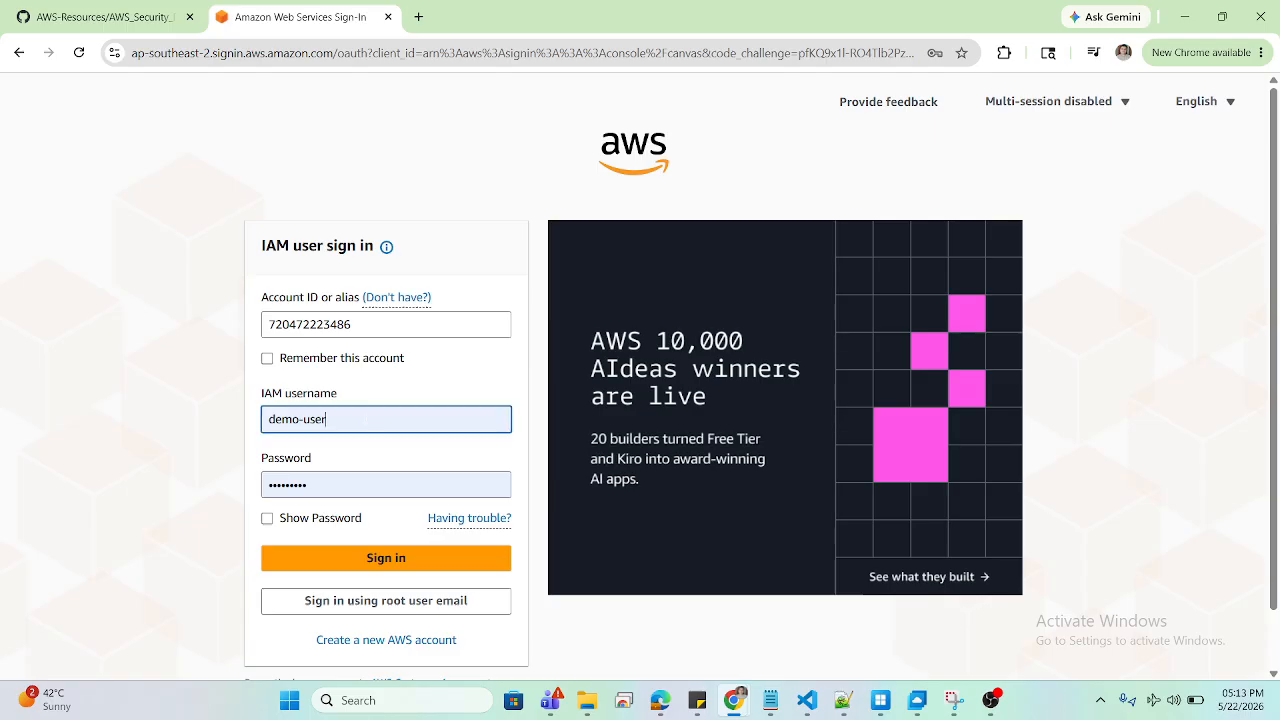
pyautogui.press('BackSpace')
pyautogui.press('BackSpace')
pyautogui.press('BackSpace')
pyautogui.press('BackSpace')
pyautogui.press('BackSpace')
pyautogui.press('BackSpace')
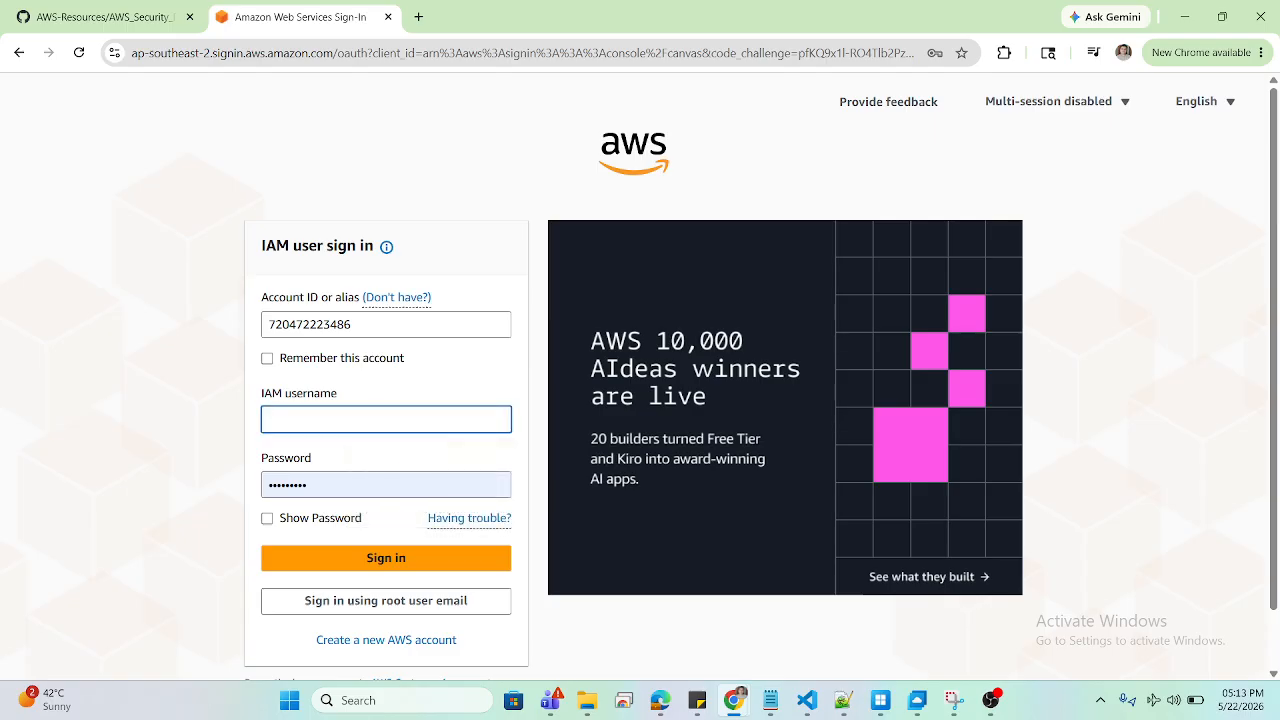
pyautogui.write('rahul')
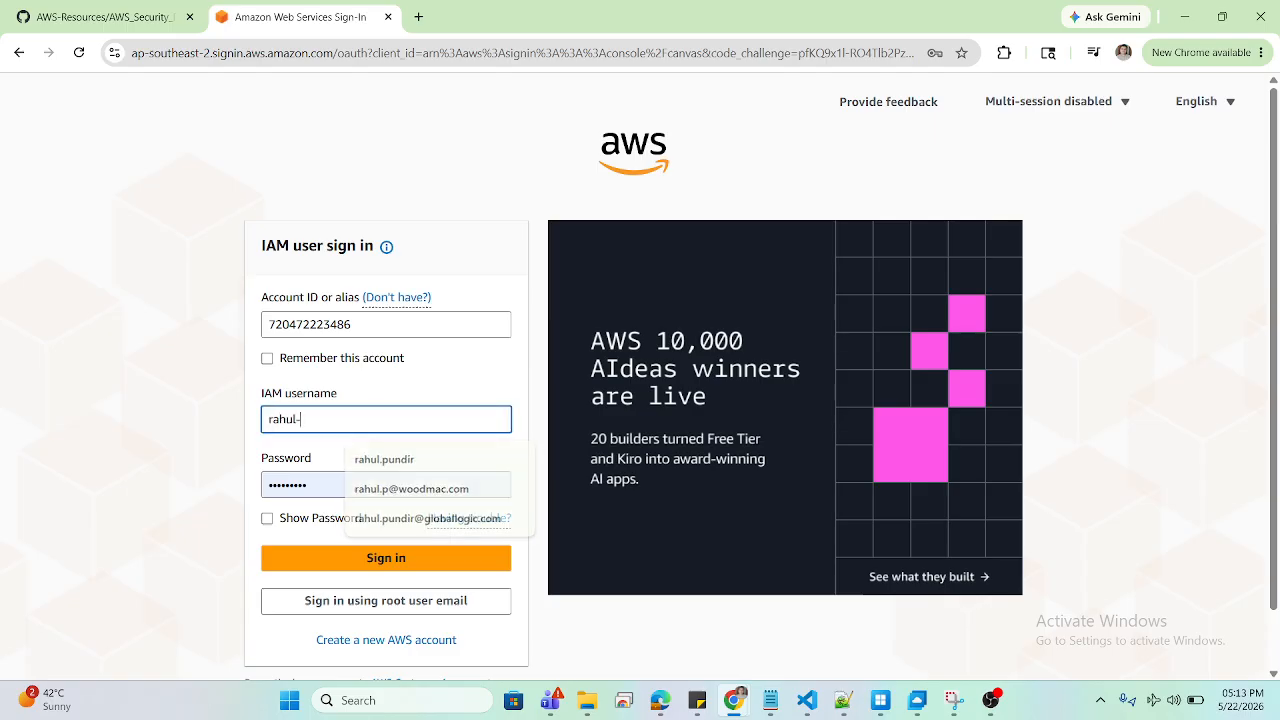
pyautogui.write('-user')
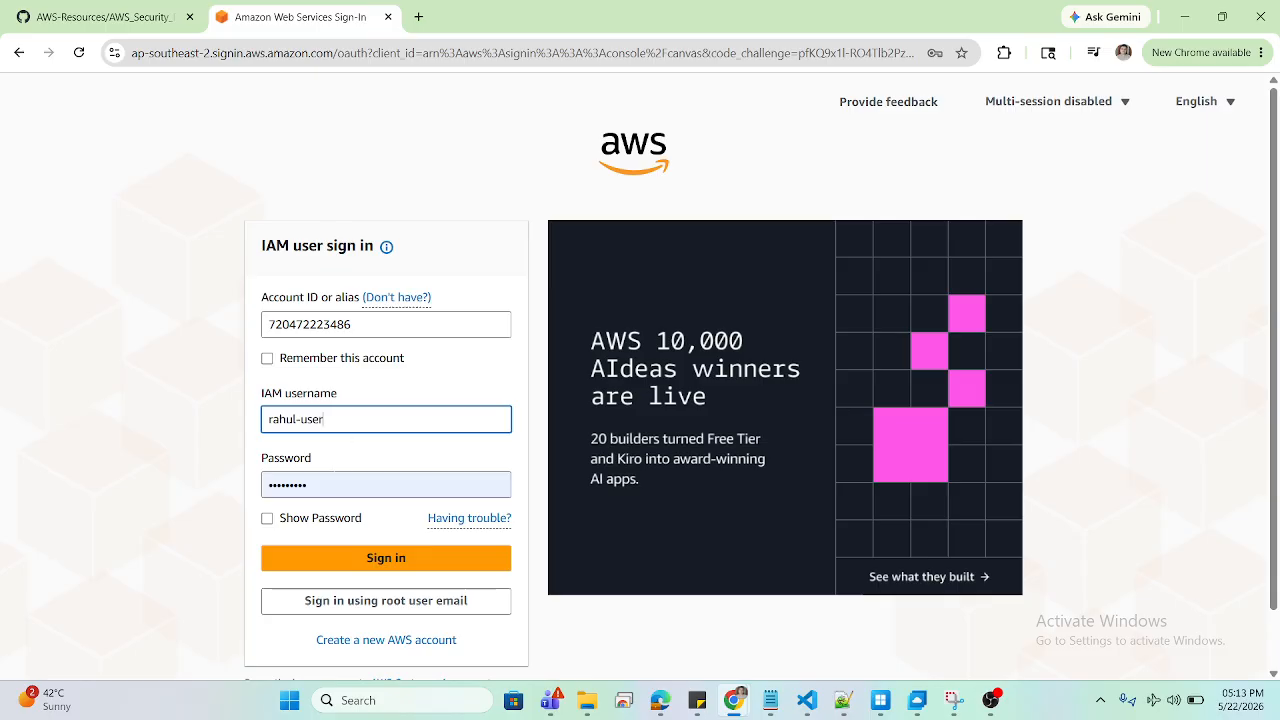
pyautogui.click(350, 485)
pyautogui.press('BackSpace')
pyautogui.press('BackSpace')
pyautogui.press('BackSpace')
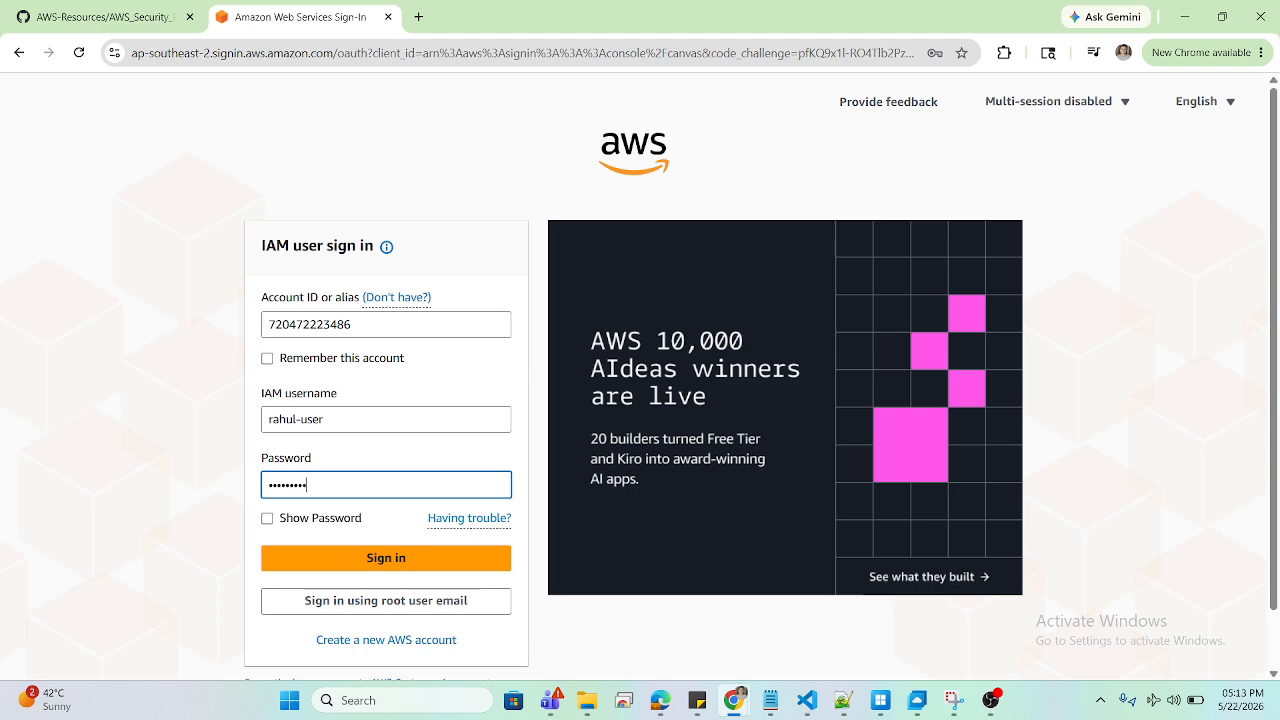
pyautogui.click(338, 570)
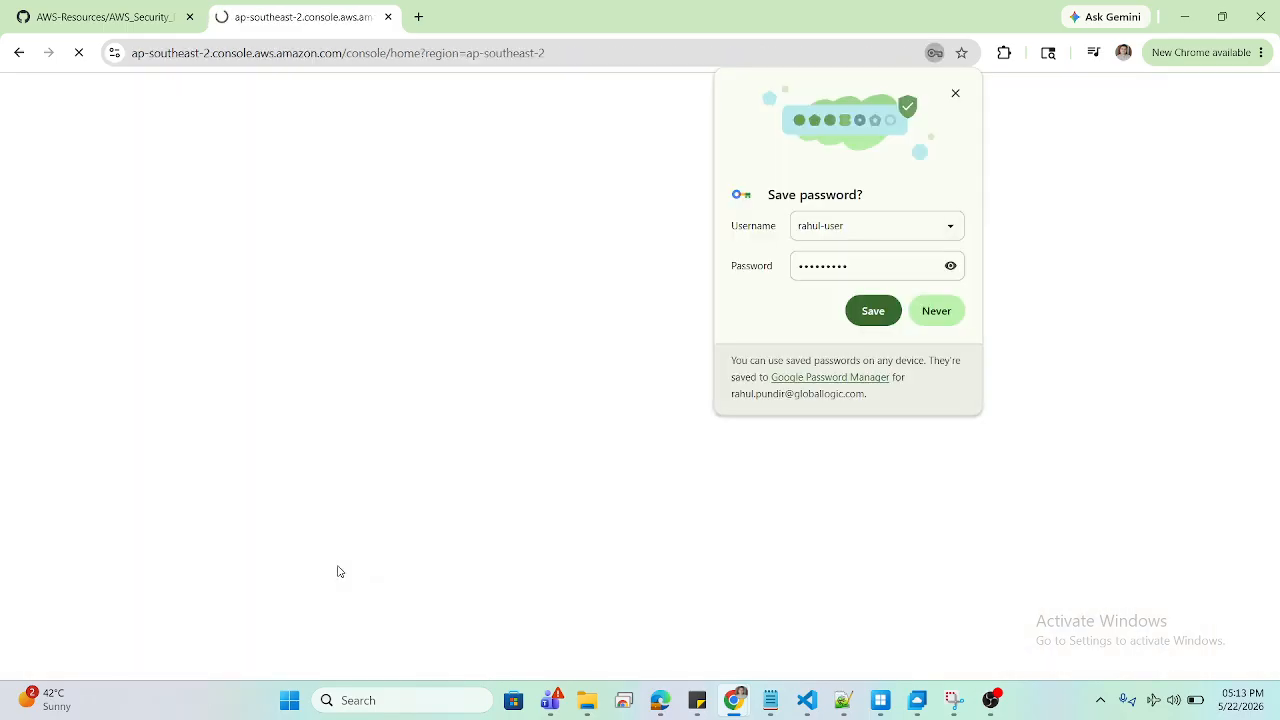
# Step: Save rahul-user's password in Chrome, then return to the Create user IAM window
pyautogui.click(871, 312)
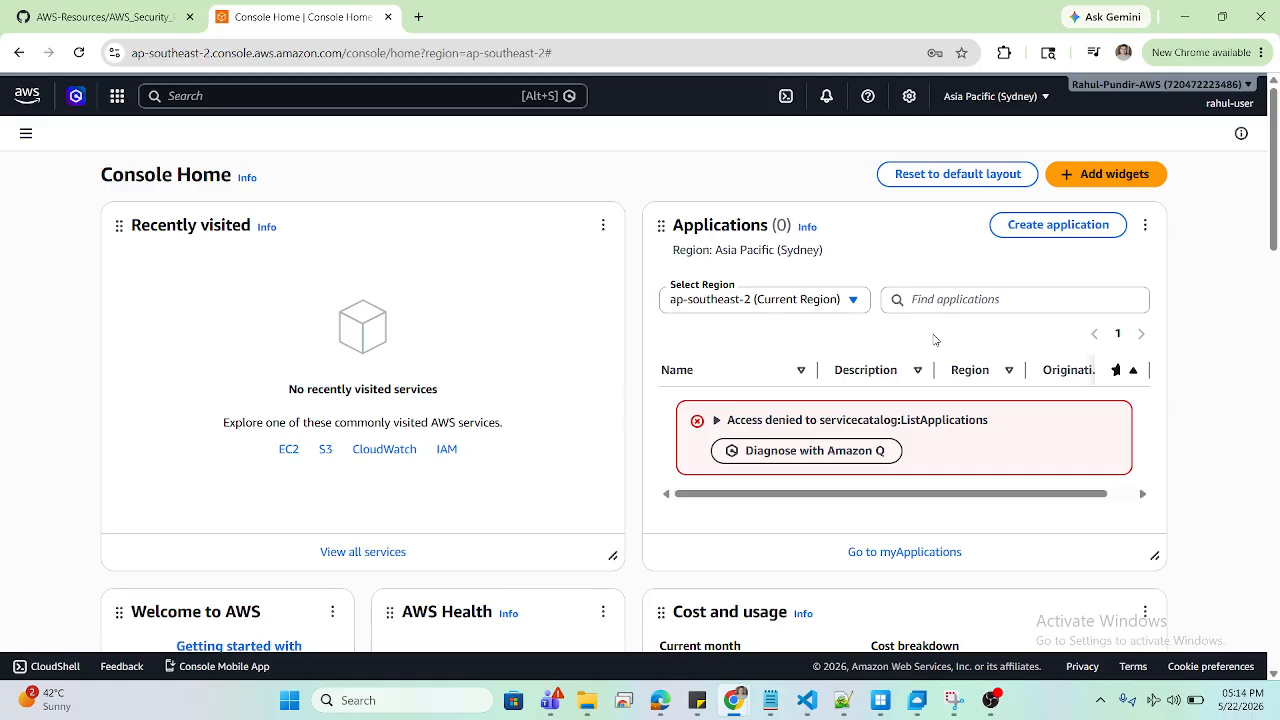
pyautogui.moveTo(741, 704)
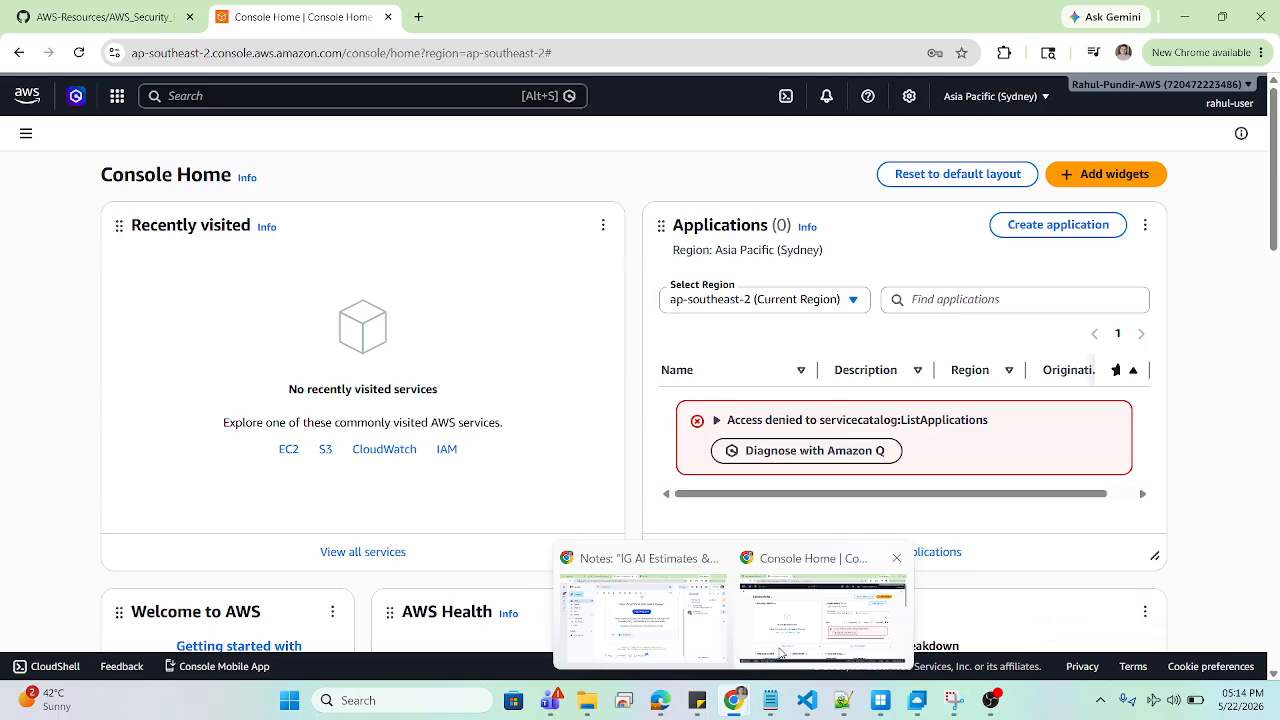
pyautogui.click(664, 695)
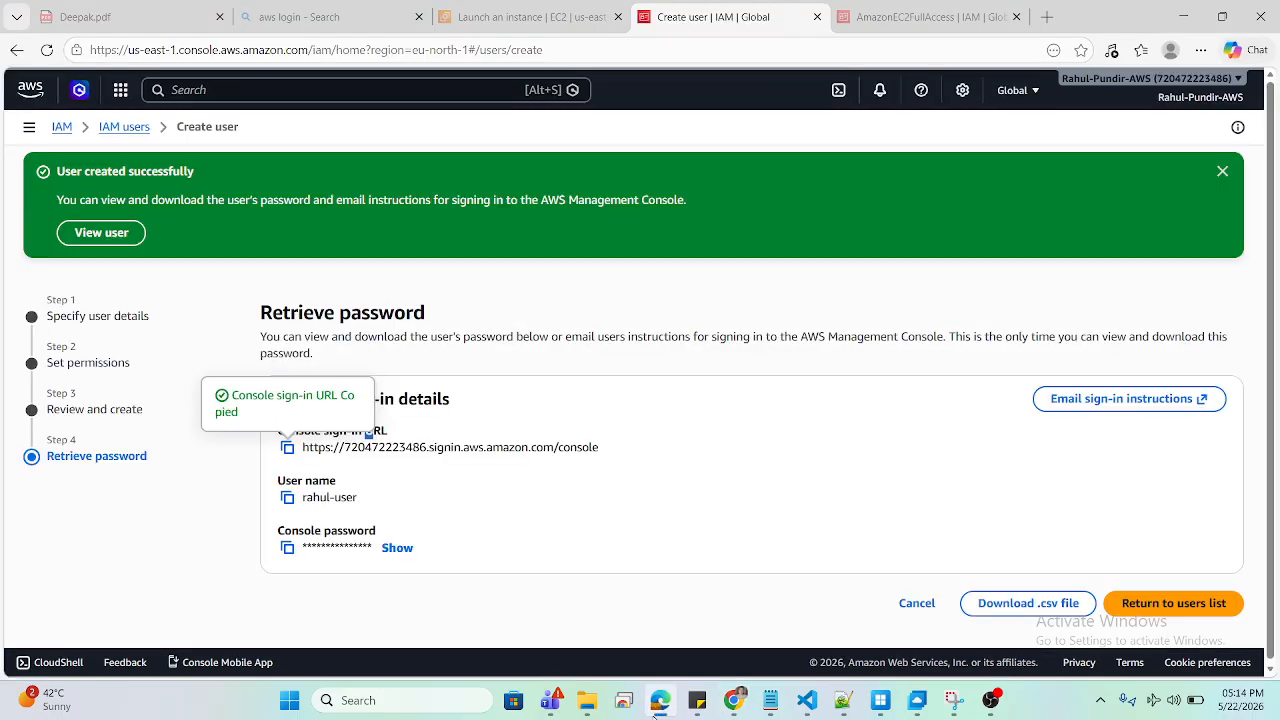
# Step: Go back to the IAM users list and search the console for ec2
pyautogui.click(1138, 606)
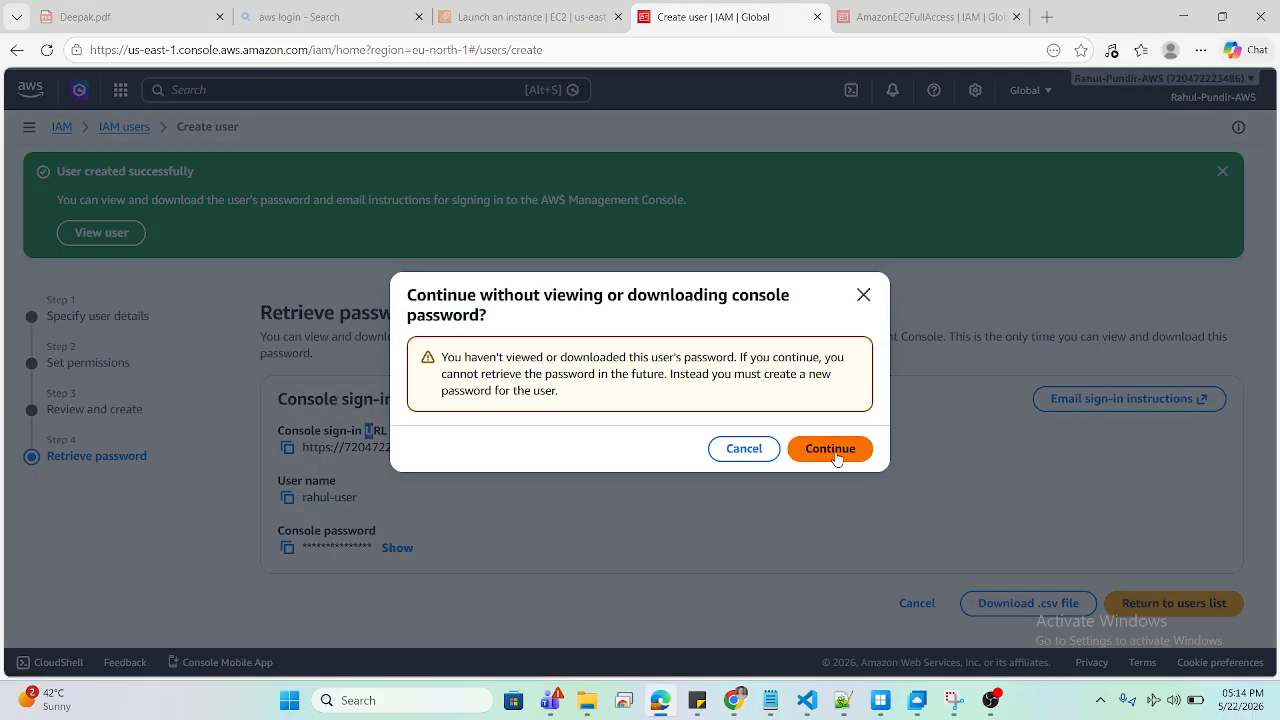
pyautogui.click(830, 449)
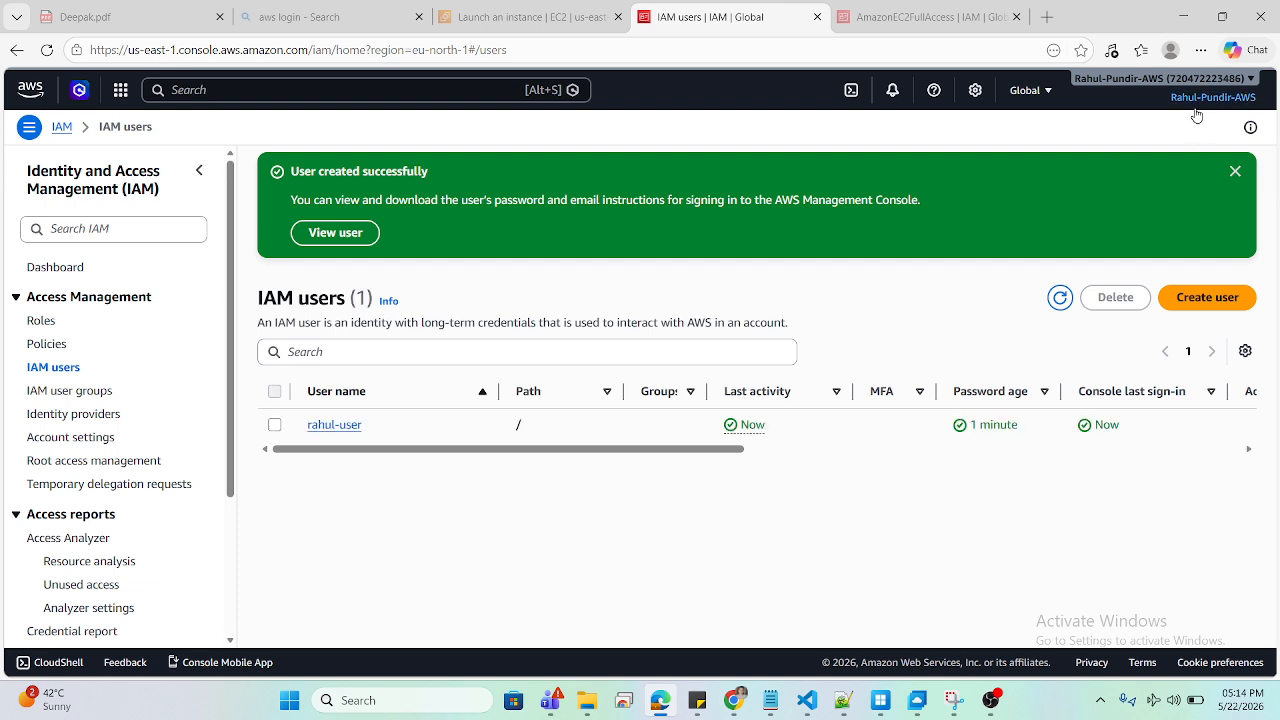
pyautogui.click(170, 90)
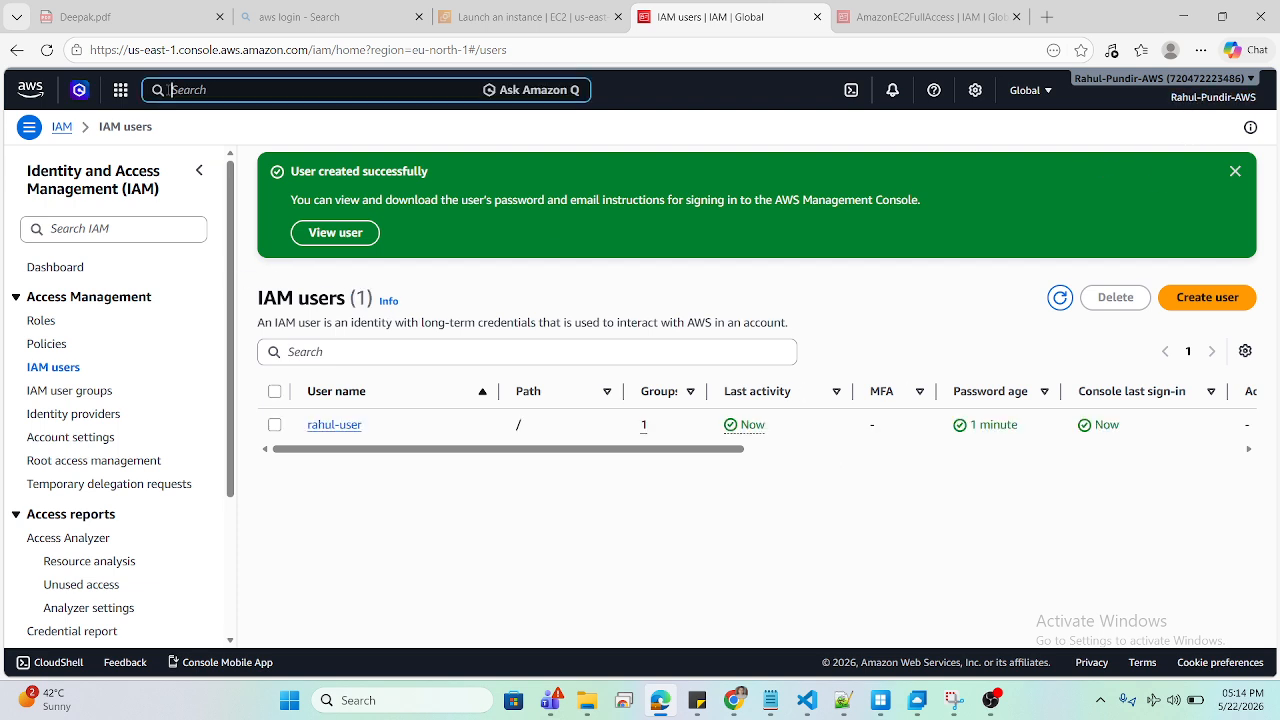
pyautogui.write('ec2')
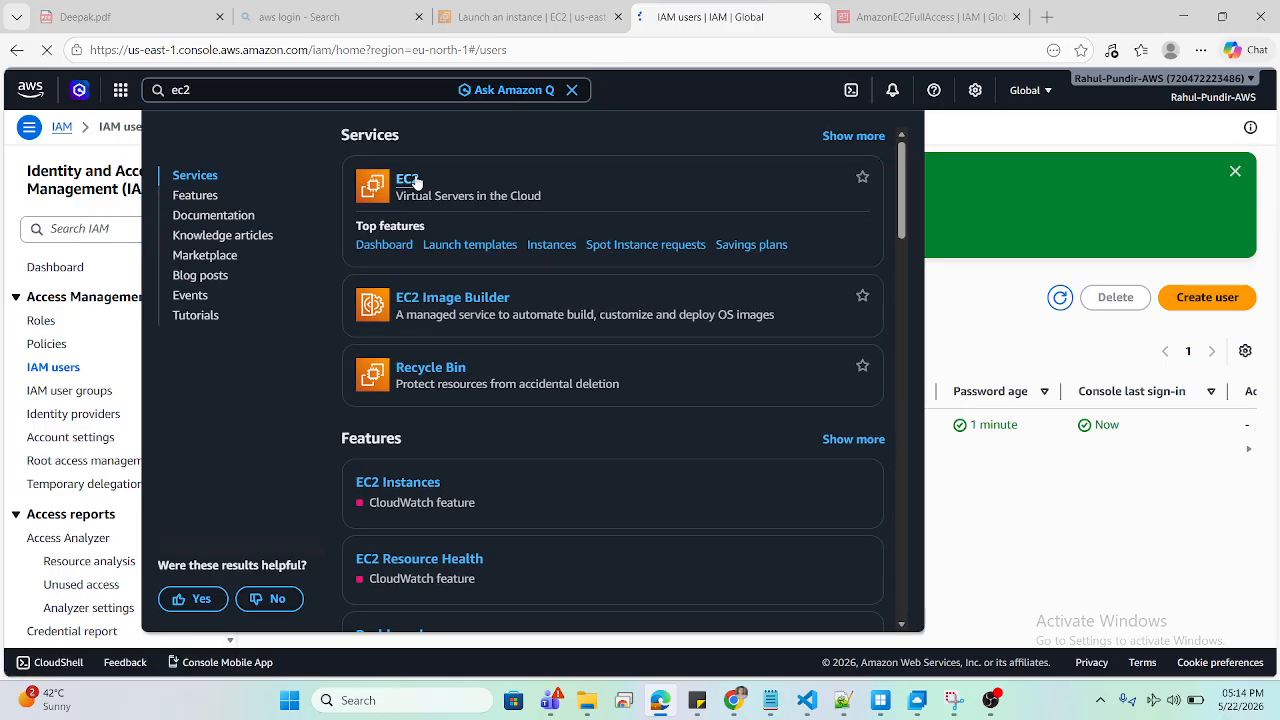
# Step: Open EC2 in N. Virginia to view running instances, then return to rahul-user's Console Home window
pyautogui.click(417, 181)
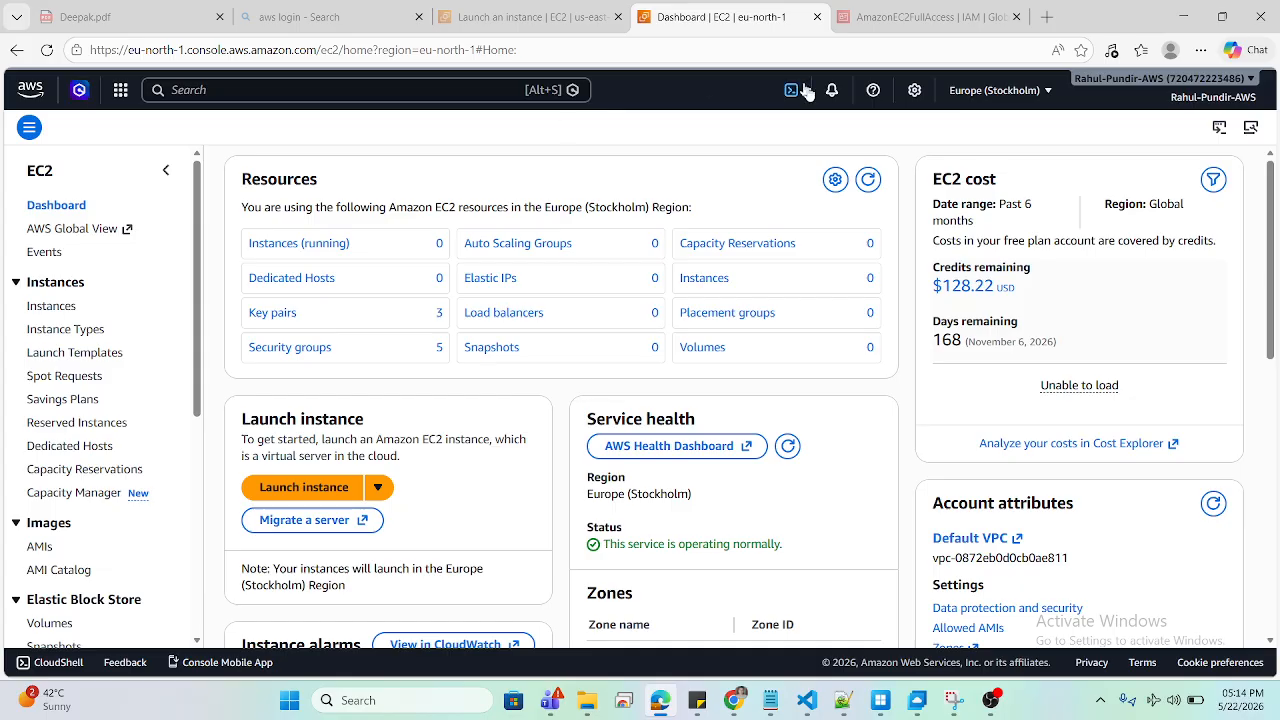
pyautogui.click(975, 92)
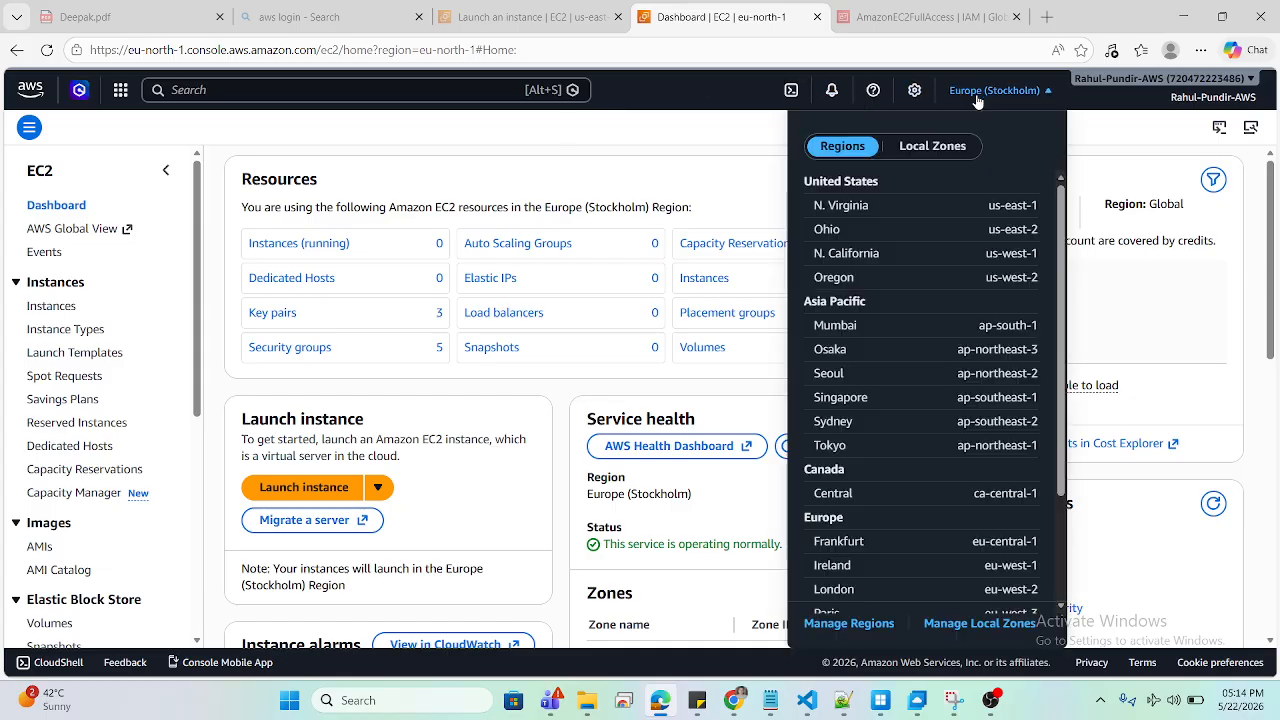
pyautogui.click(875, 206)
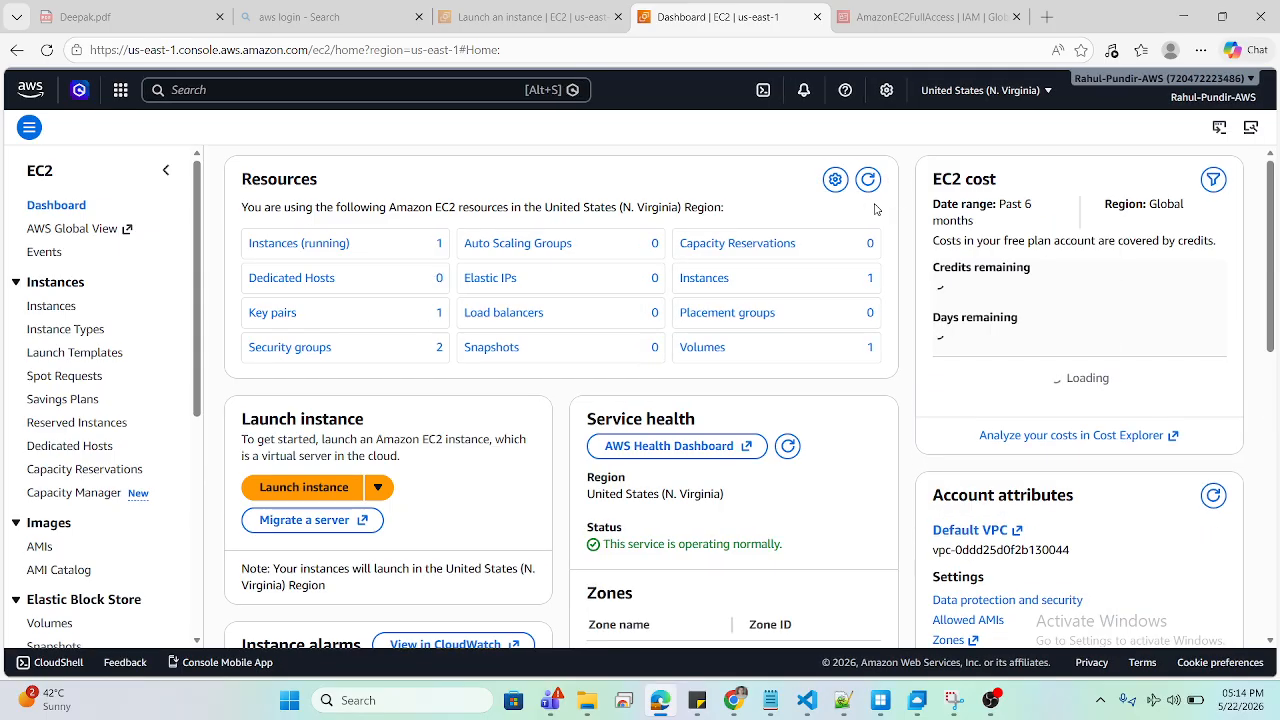
pyautogui.click(286, 243)
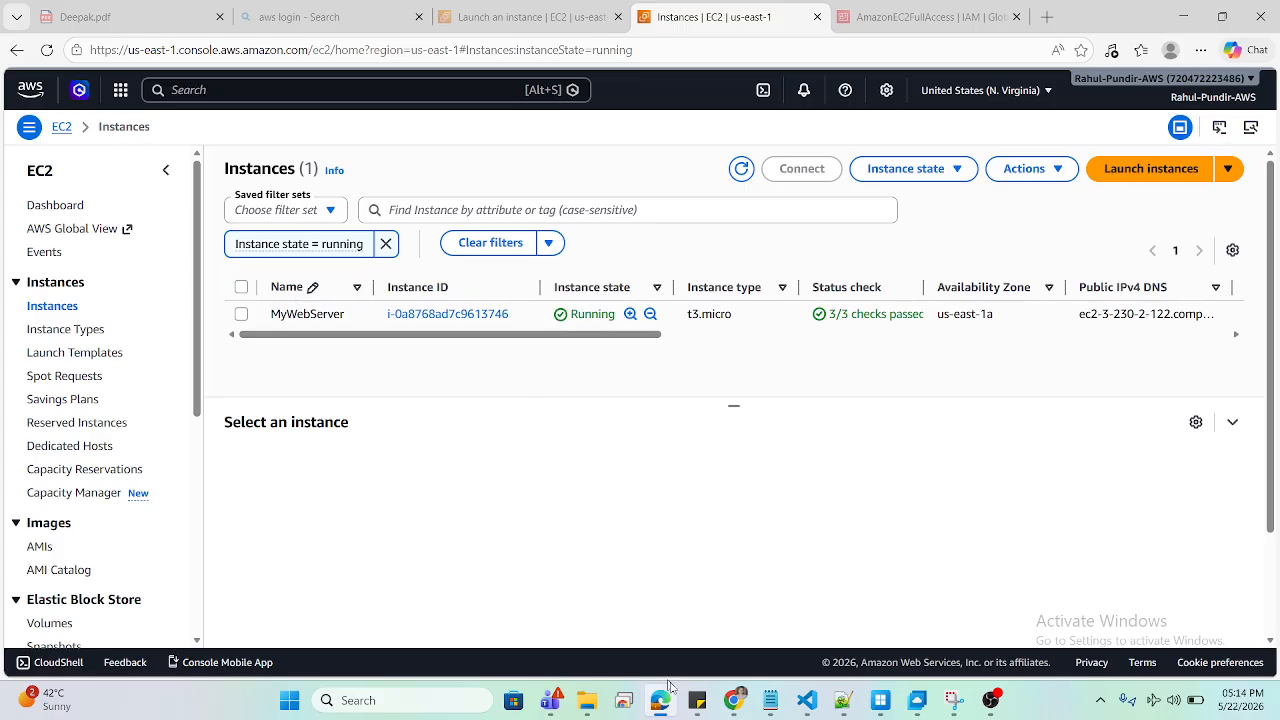
pyautogui.moveTo(733, 700)
pyautogui.click(790, 640)
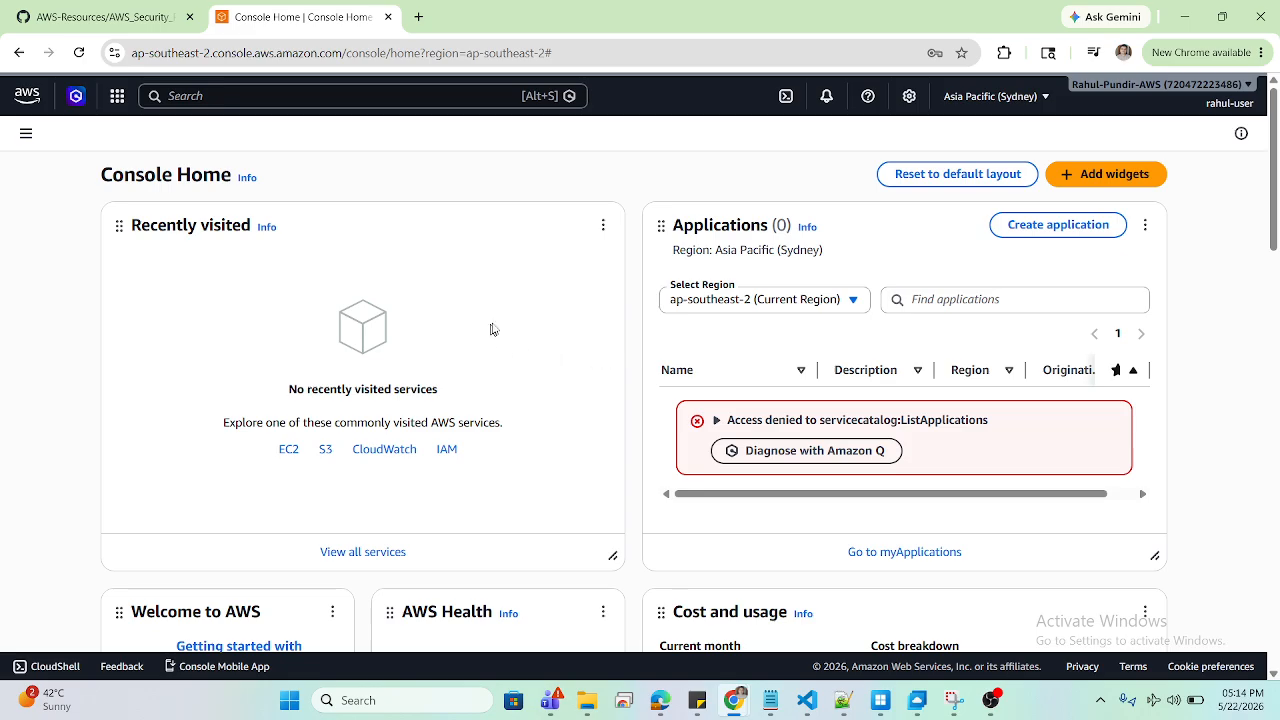
# Step: As rahul-user, view the running t3.micro MyWebServer instance in N. Virginia, then return to the admin's browser
pyautogui.click(292, 451)
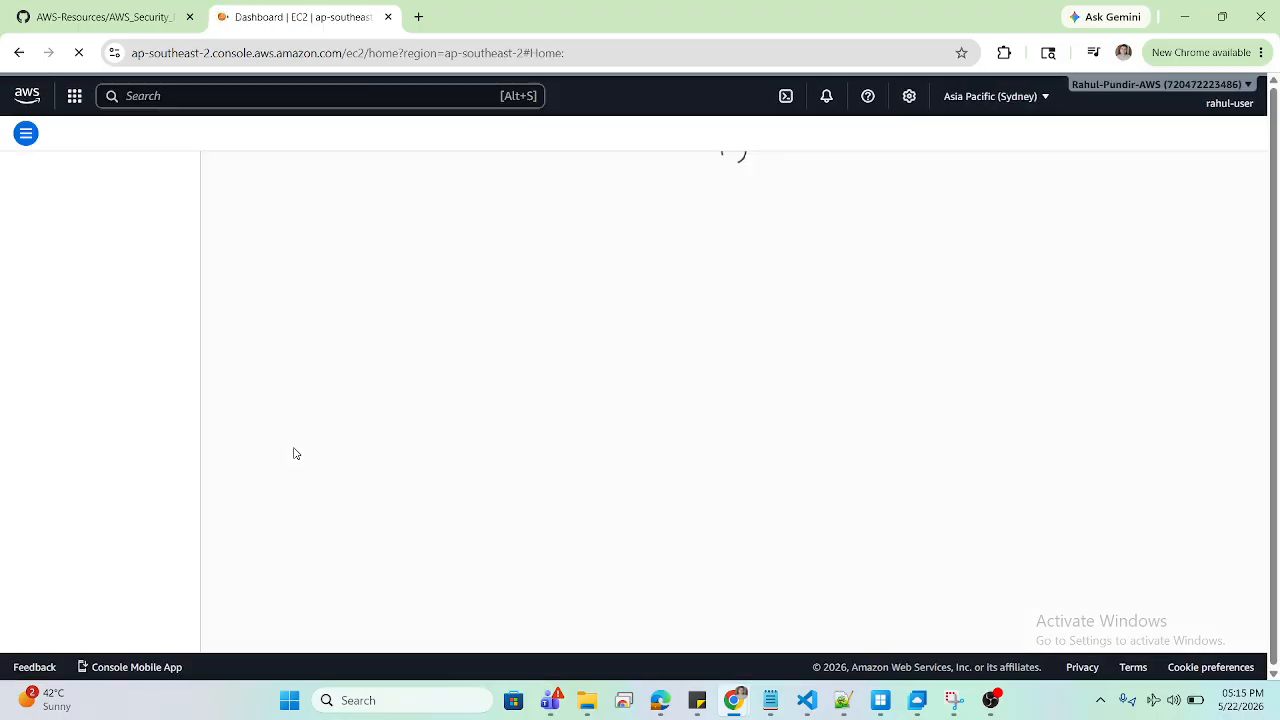
pyautogui.click(1002, 96)
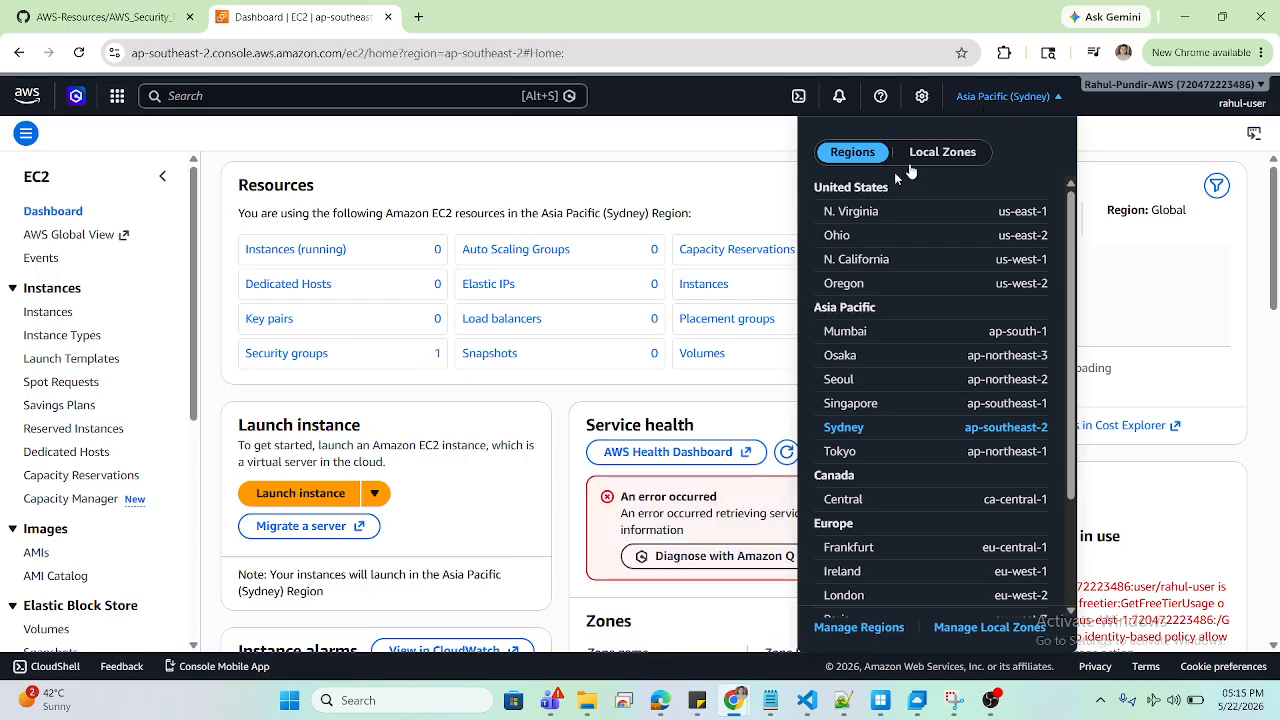
pyautogui.click(853, 212)
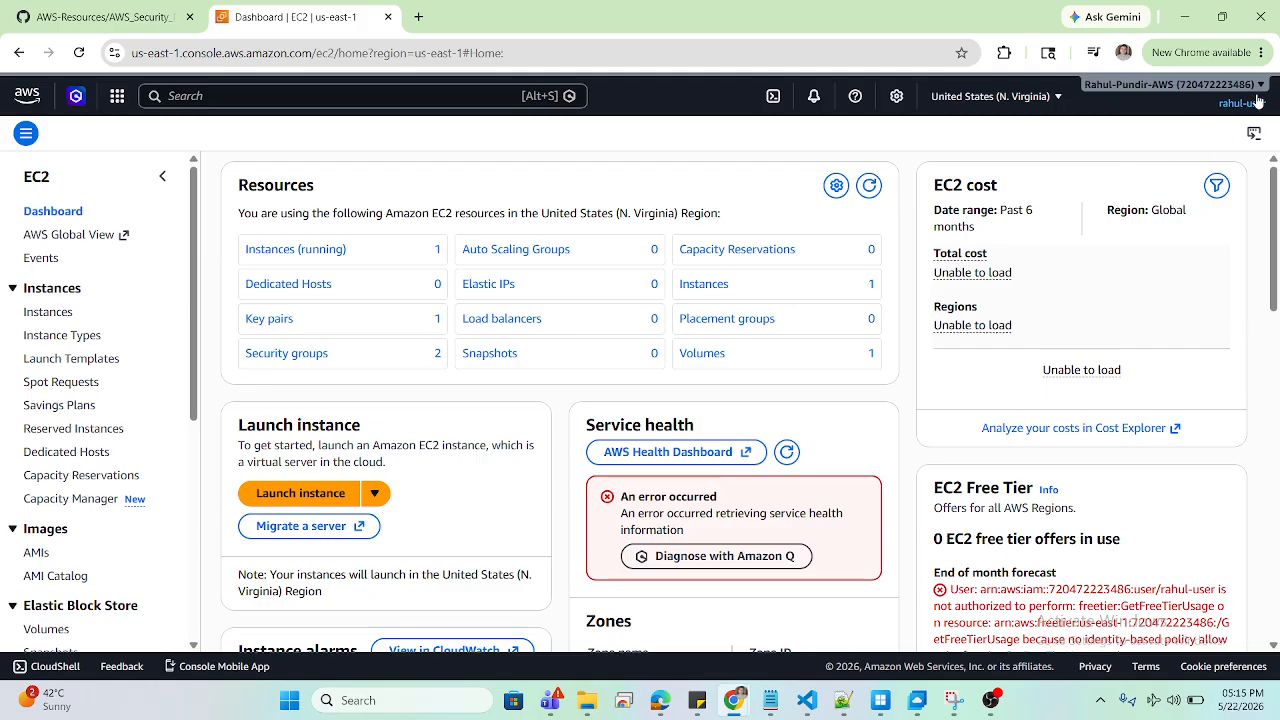
pyautogui.click(336, 252)
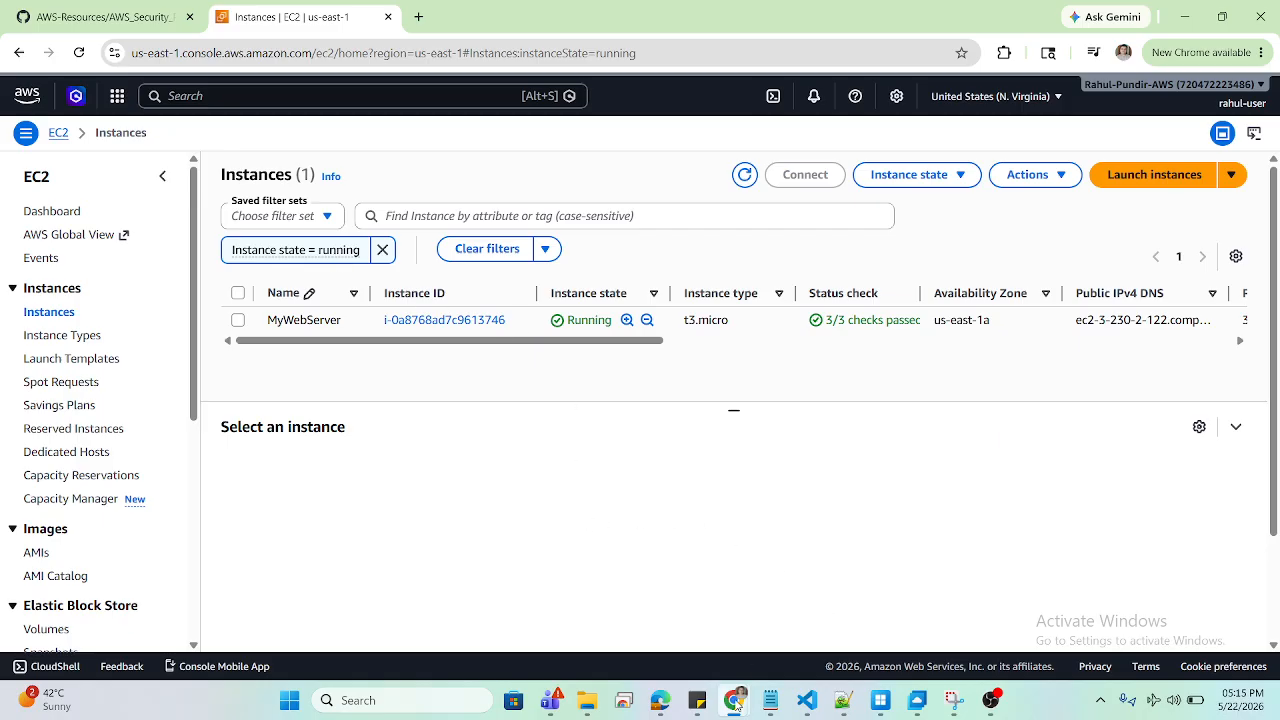
pyautogui.moveTo(736, 703)
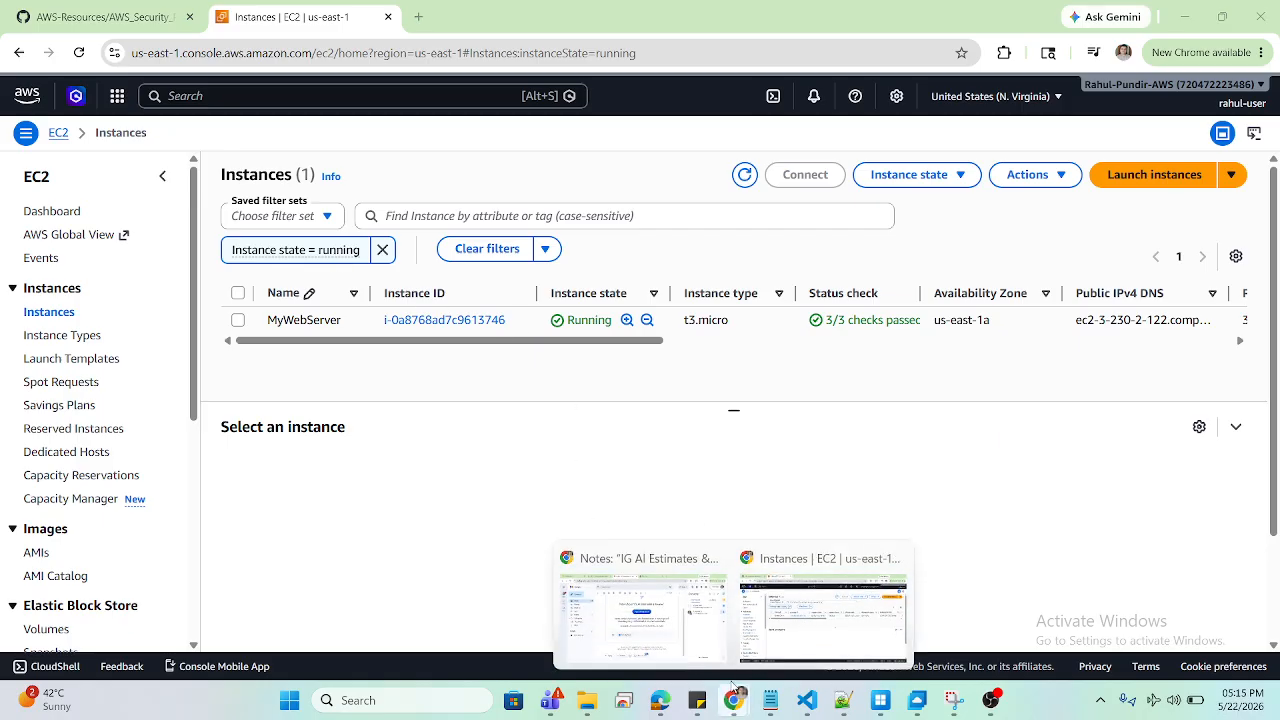
pyautogui.click(655, 704)
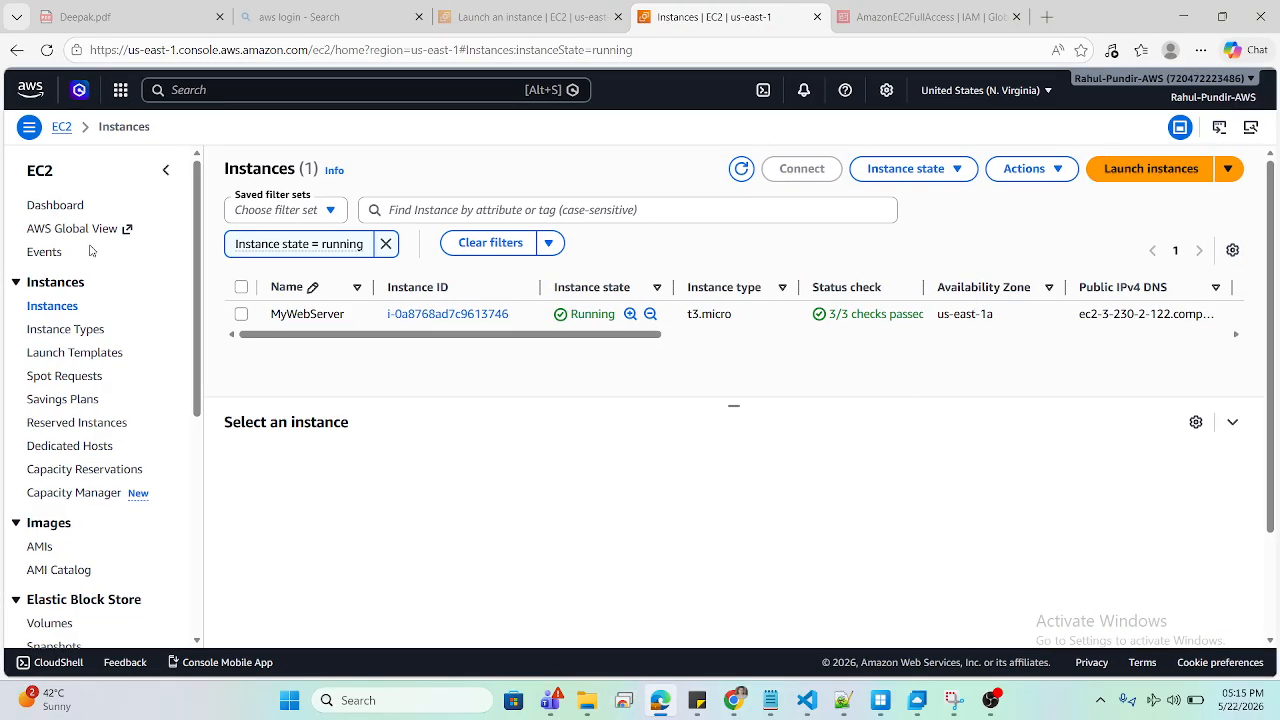
# Step: Open the admin's S3 bucket list showing one Stockholm bucket, then return to rahul-user's EC2 instances window
pyautogui.click(210, 91)
pyautogui.write('s3')
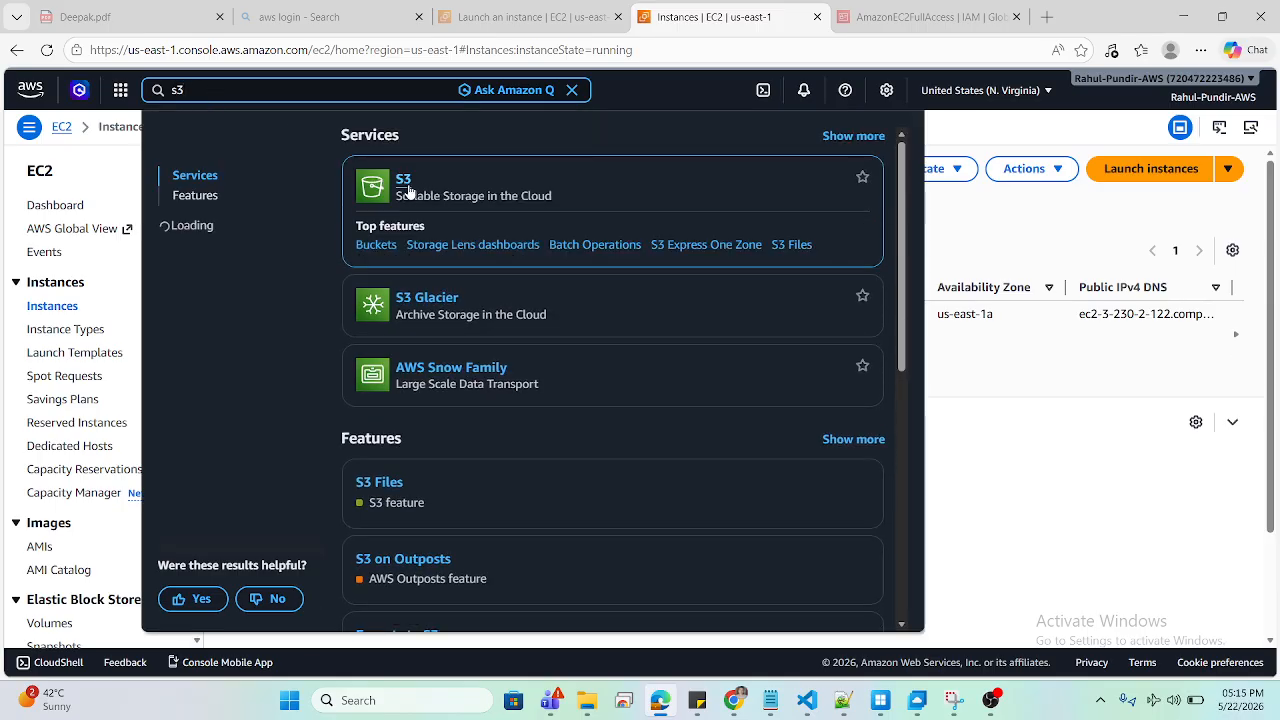
pyautogui.click(408, 190)
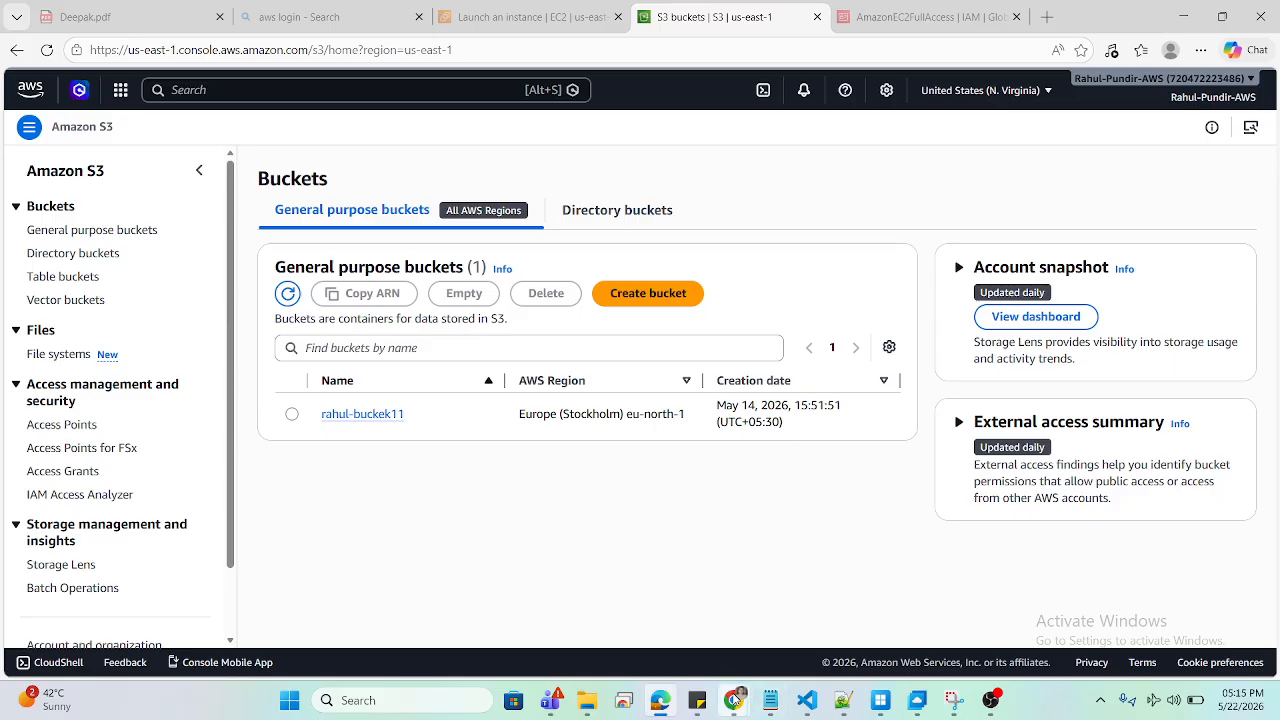
pyautogui.moveTo(736, 700)
pyautogui.click(808, 616)
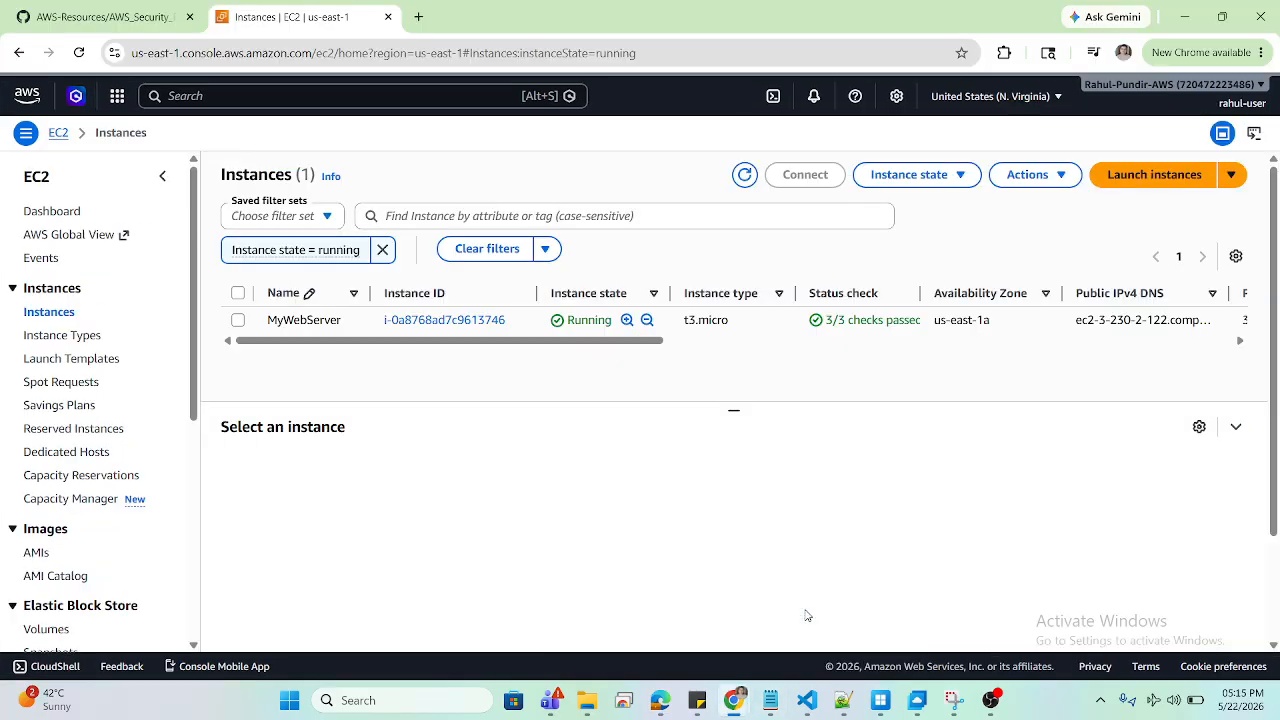
# Step: As rahul-user, open S3 General purpose buckets, hit a permissions error, then return to the admin's window
pyautogui.click(213, 96)
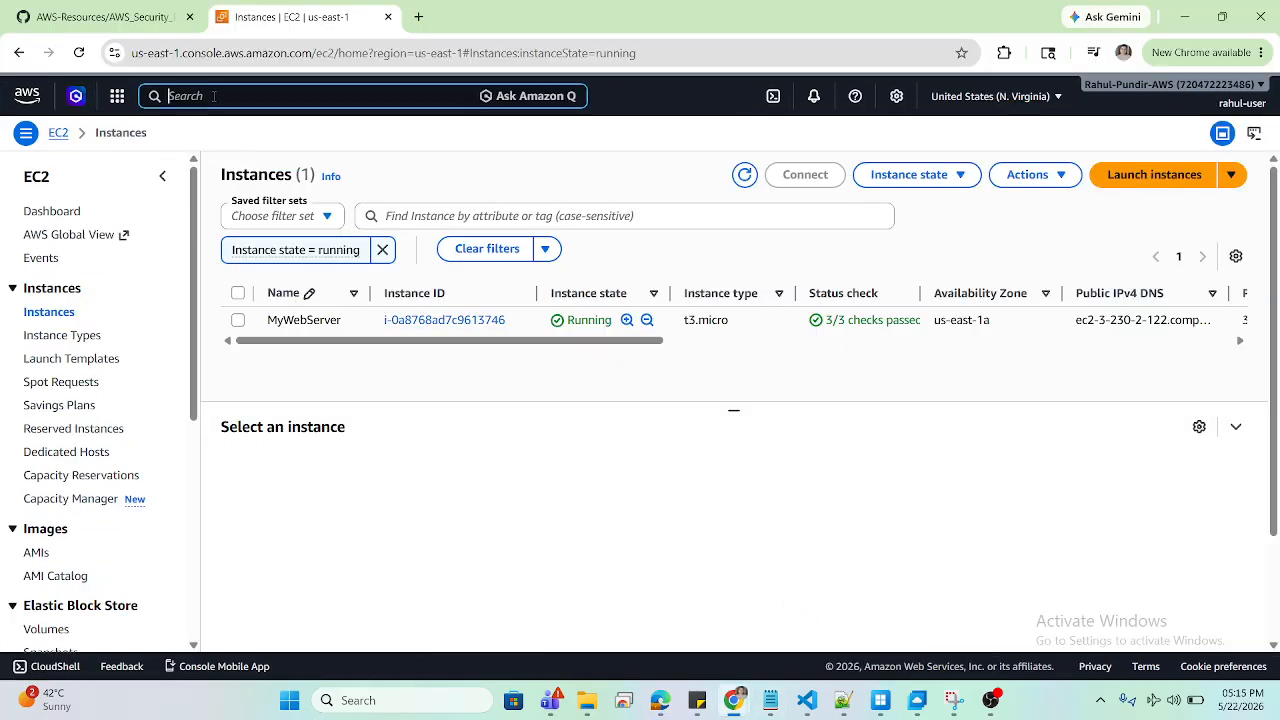
pyautogui.write('s3')
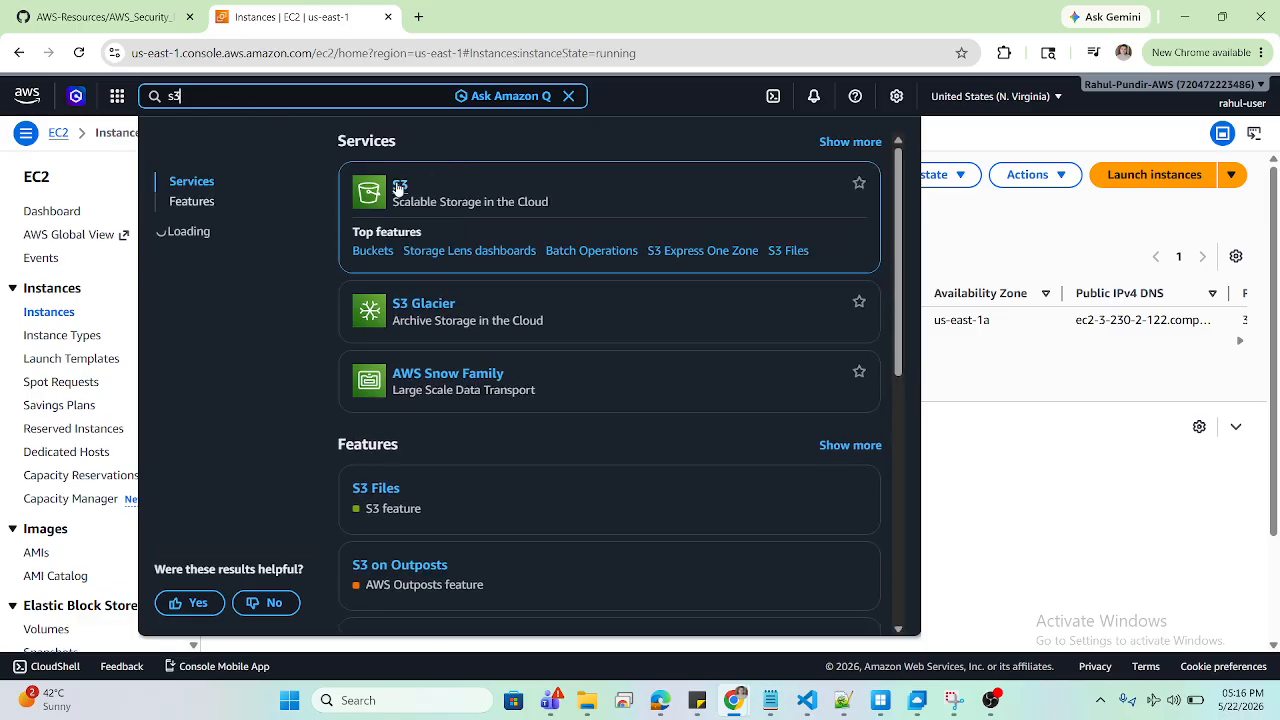
pyautogui.click(398, 188)
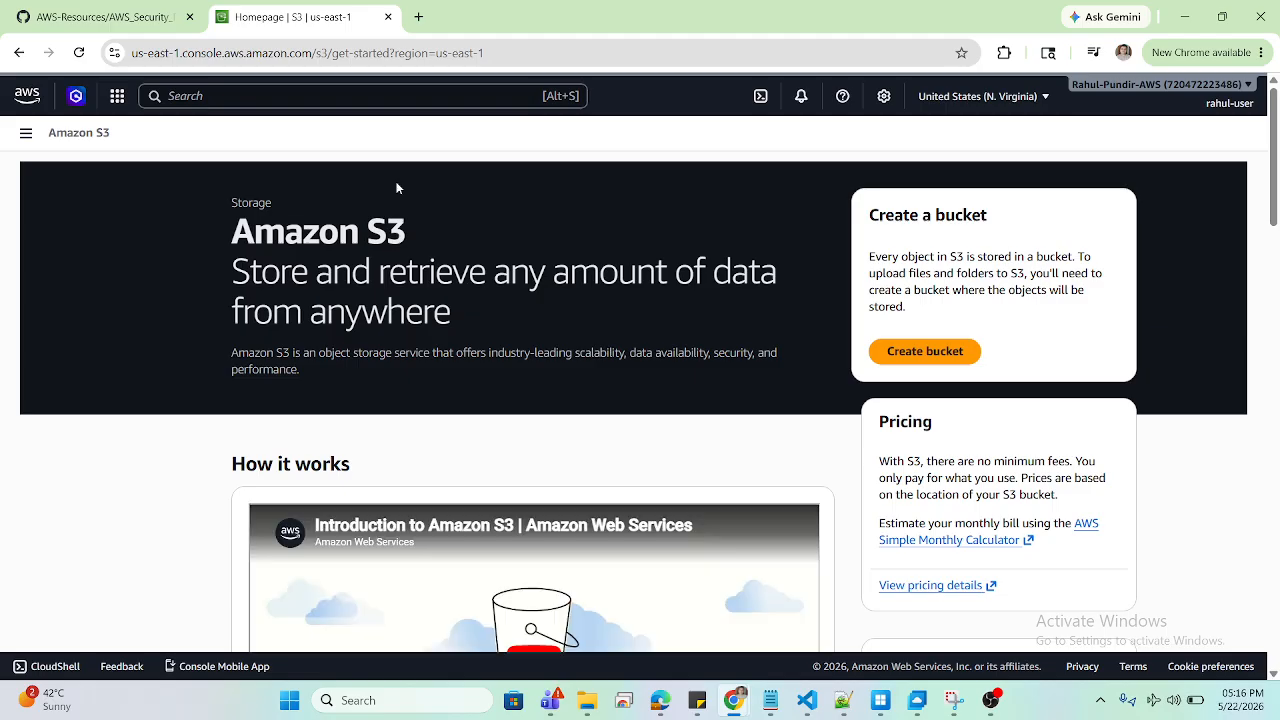
pyautogui.click(22, 142)
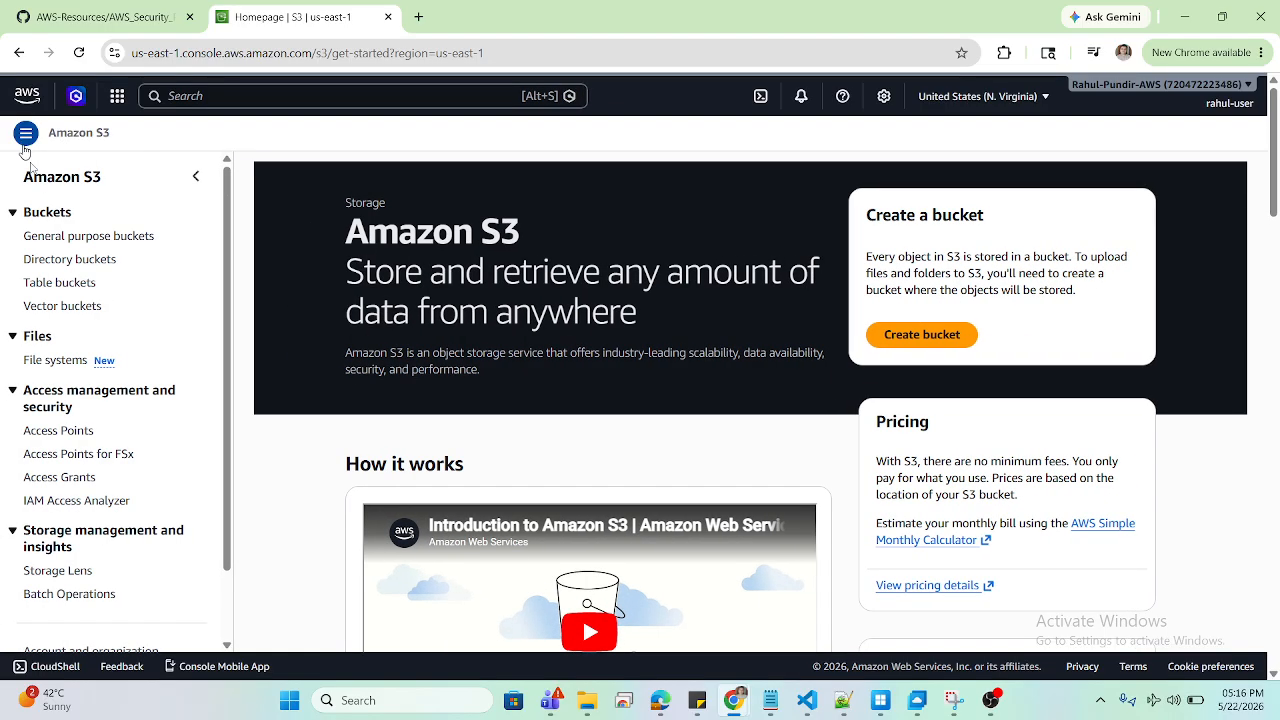
pyautogui.click(57, 240)
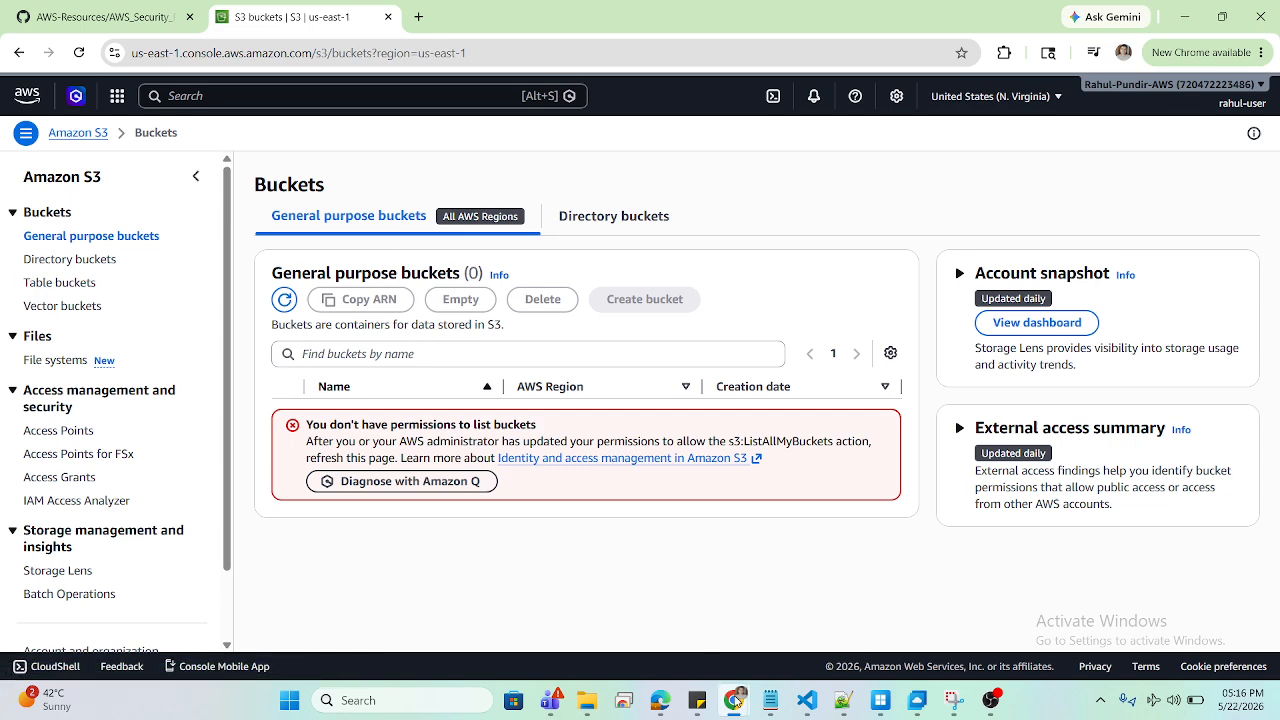
pyautogui.moveTo(735, 700)
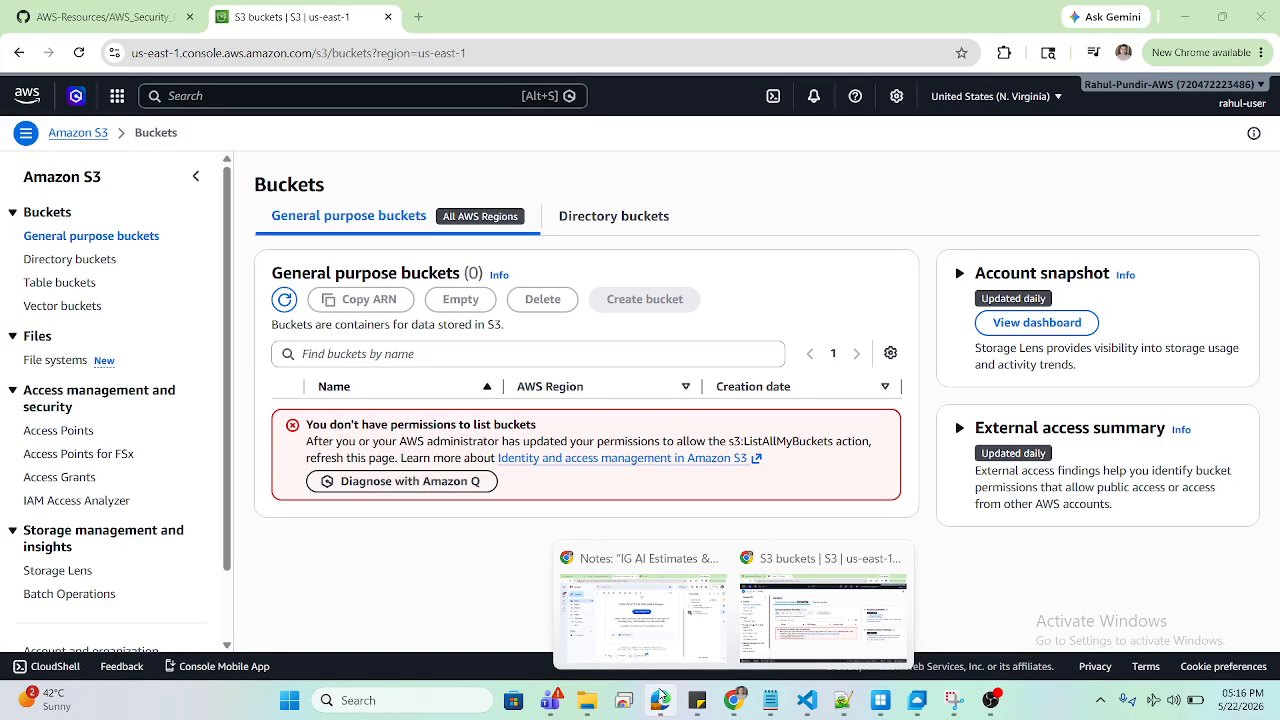
pyautogui.click(660, 699)
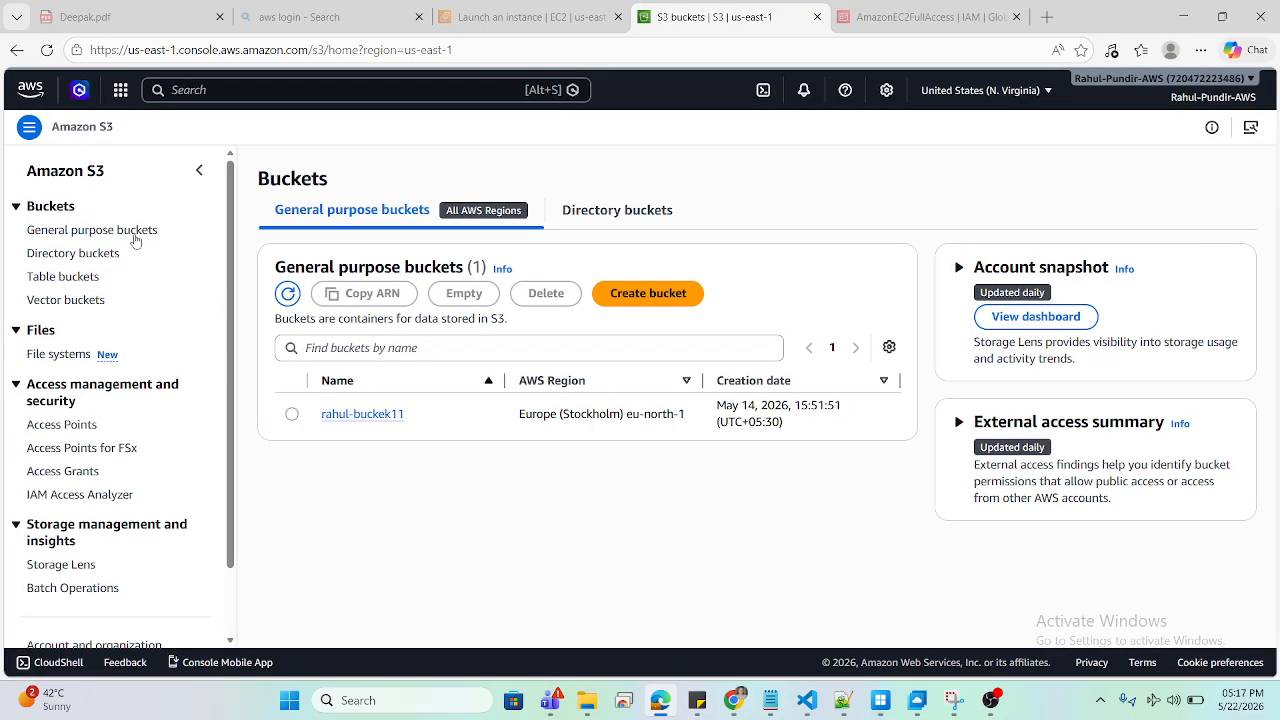
# Step: Open demo-group's Permissions tab in IAM, which lists only AmazonEC2FullAccess
pyautogui.click(243, 90)
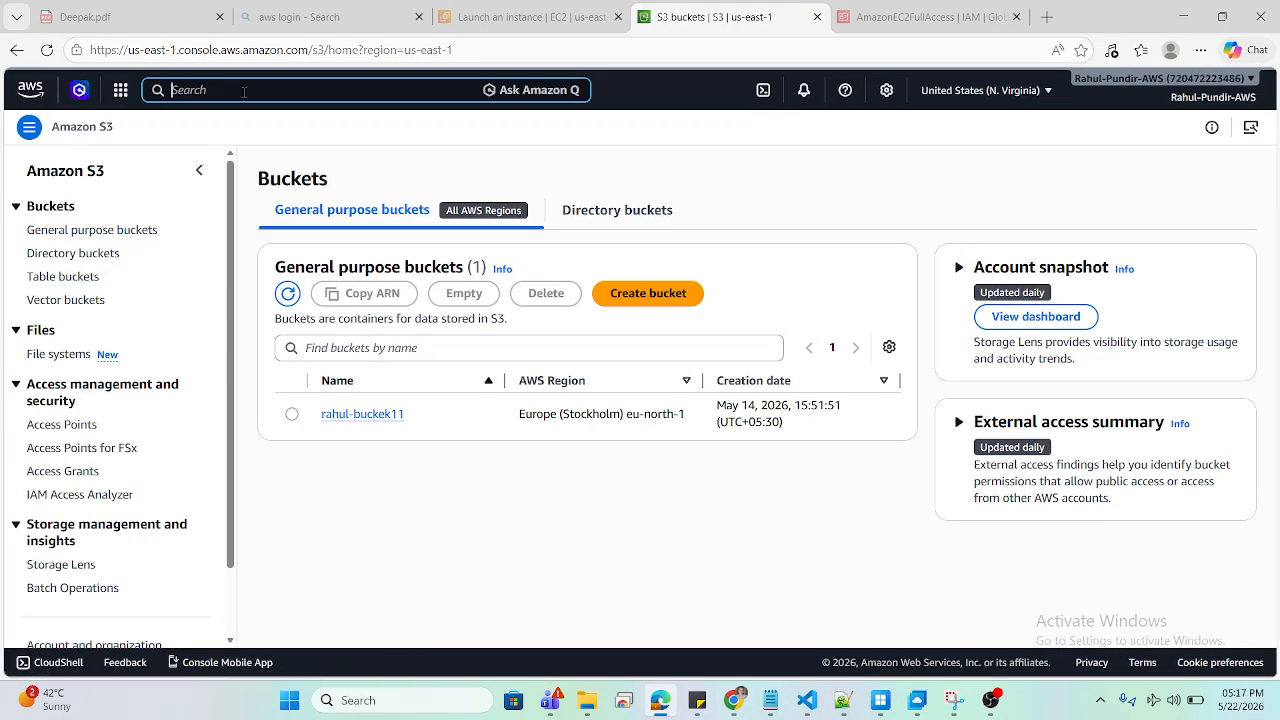
pyautogui.write('iam')
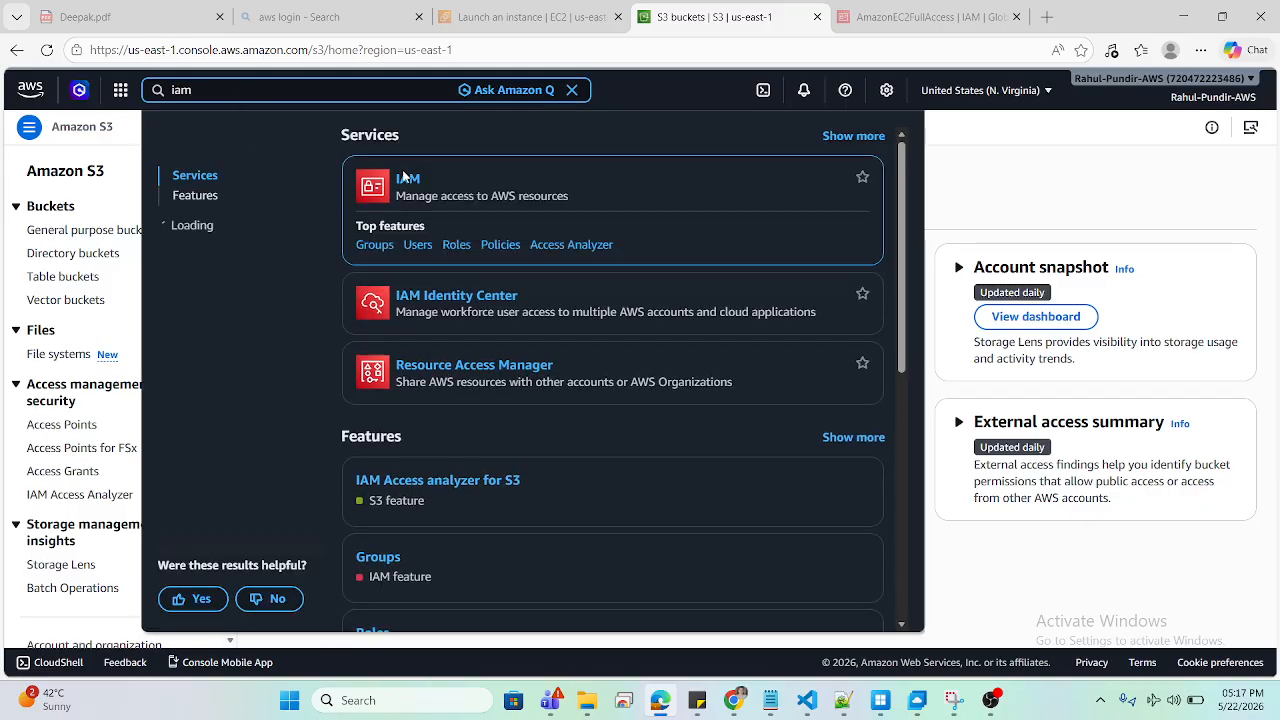
pyautogui.click(406, 178)
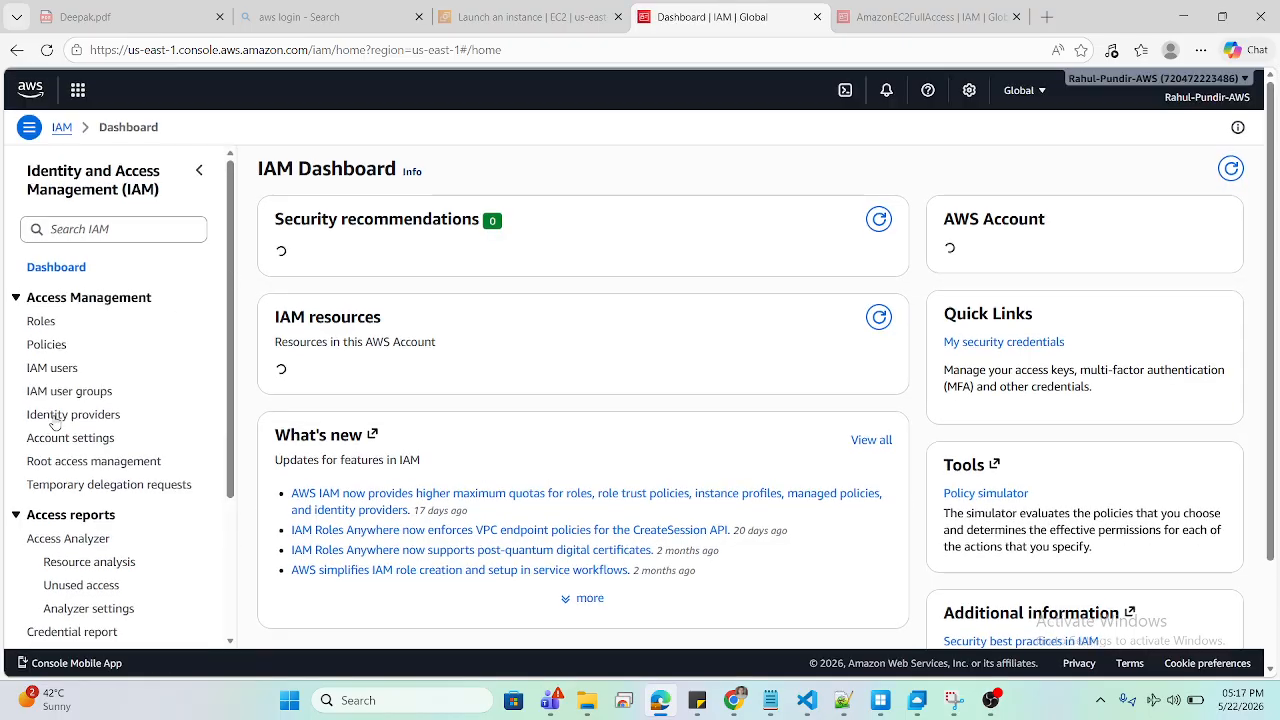
pyautogui.click(76, 393)
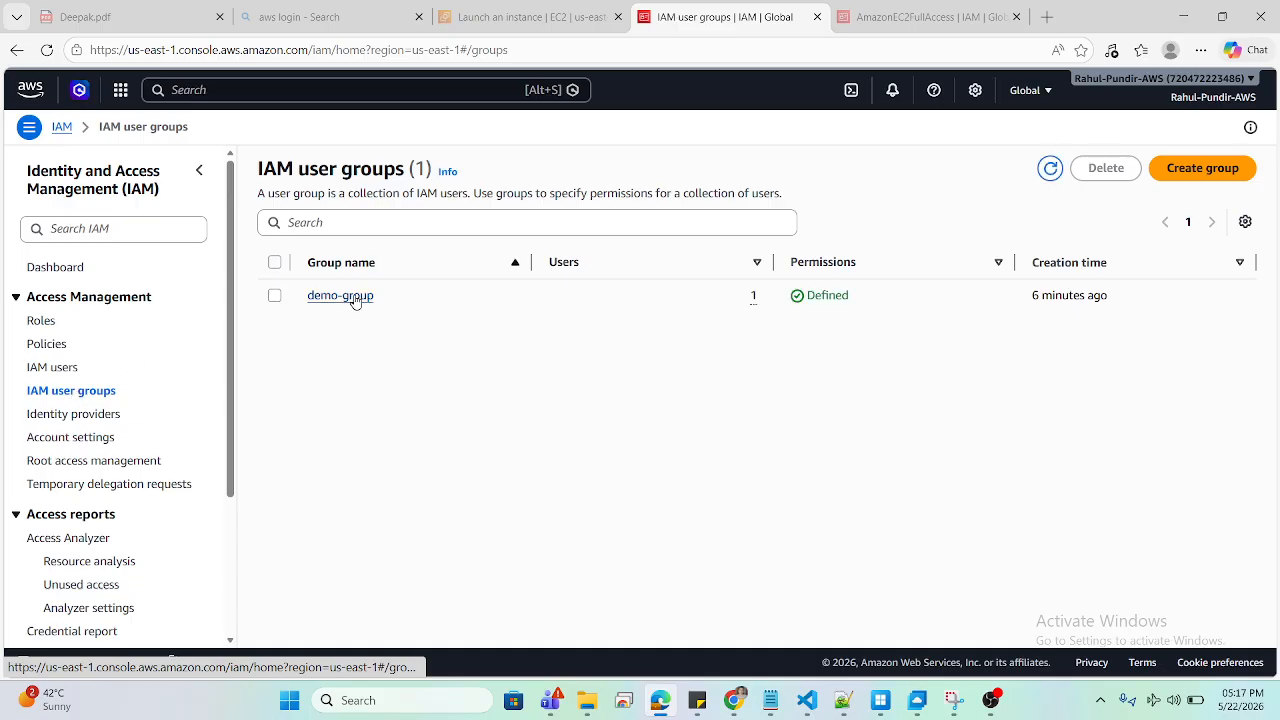
pyautogui.click(340, 296)
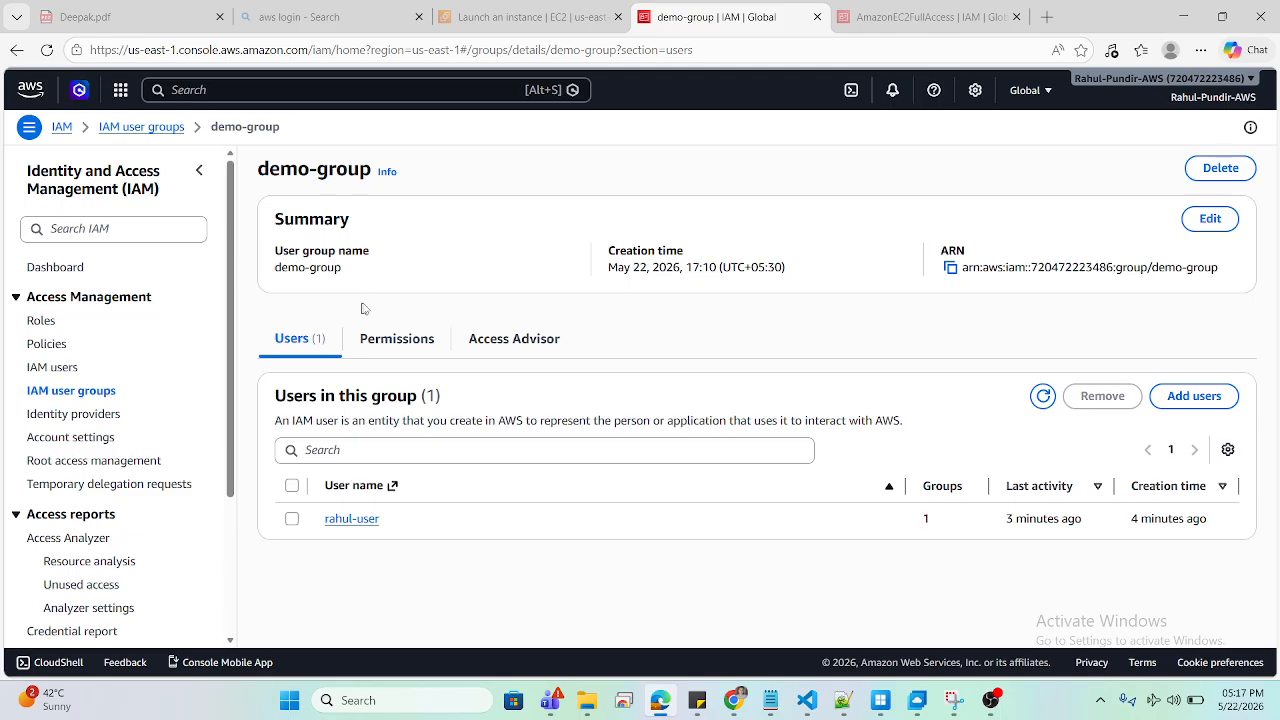
pyautogui.click(389, 340)
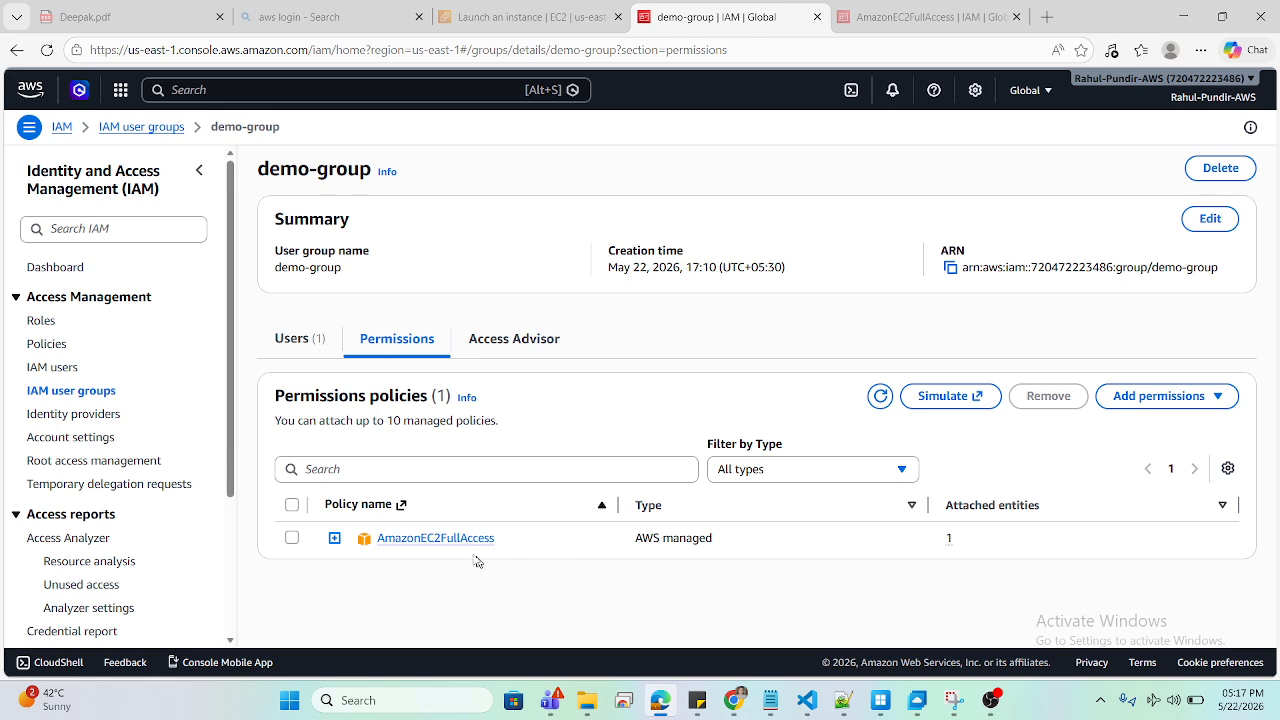
# Step: Filter demo-group's attached policies for 's3fu' to confirm no S3 policy, then clear the filter
pyautogui.click(474, 474)
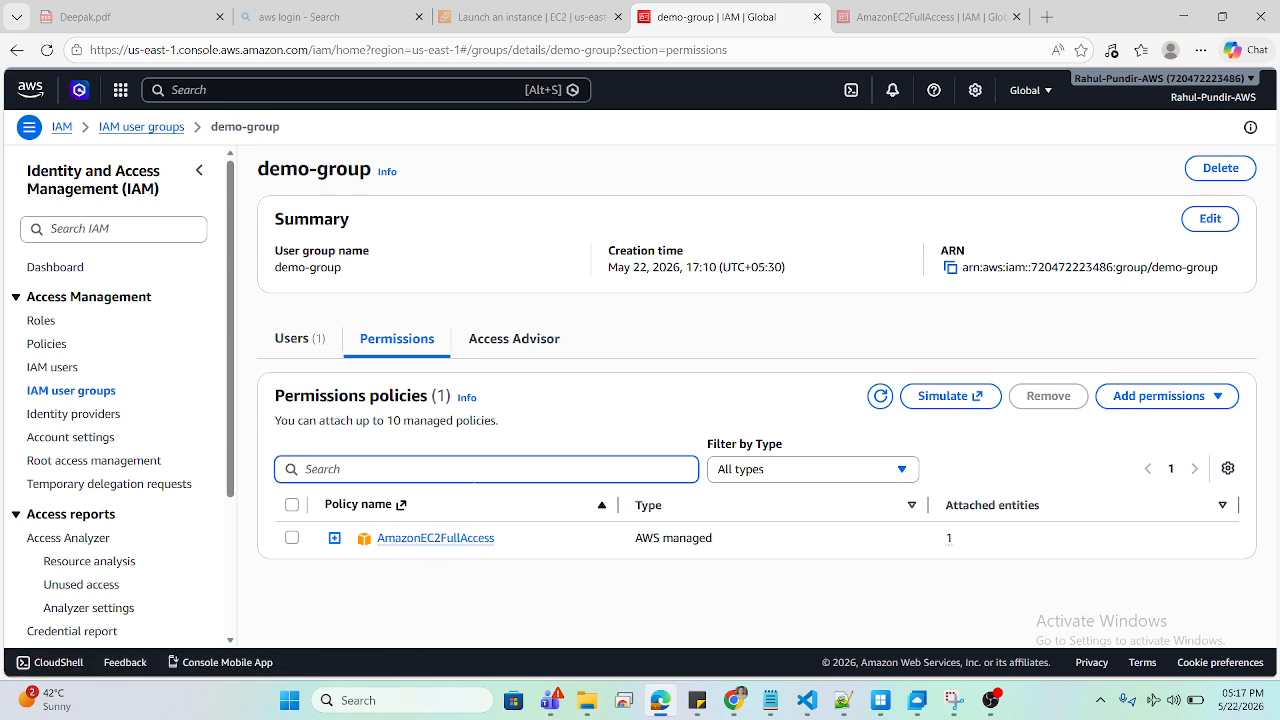
pyautogui.write('s3f')
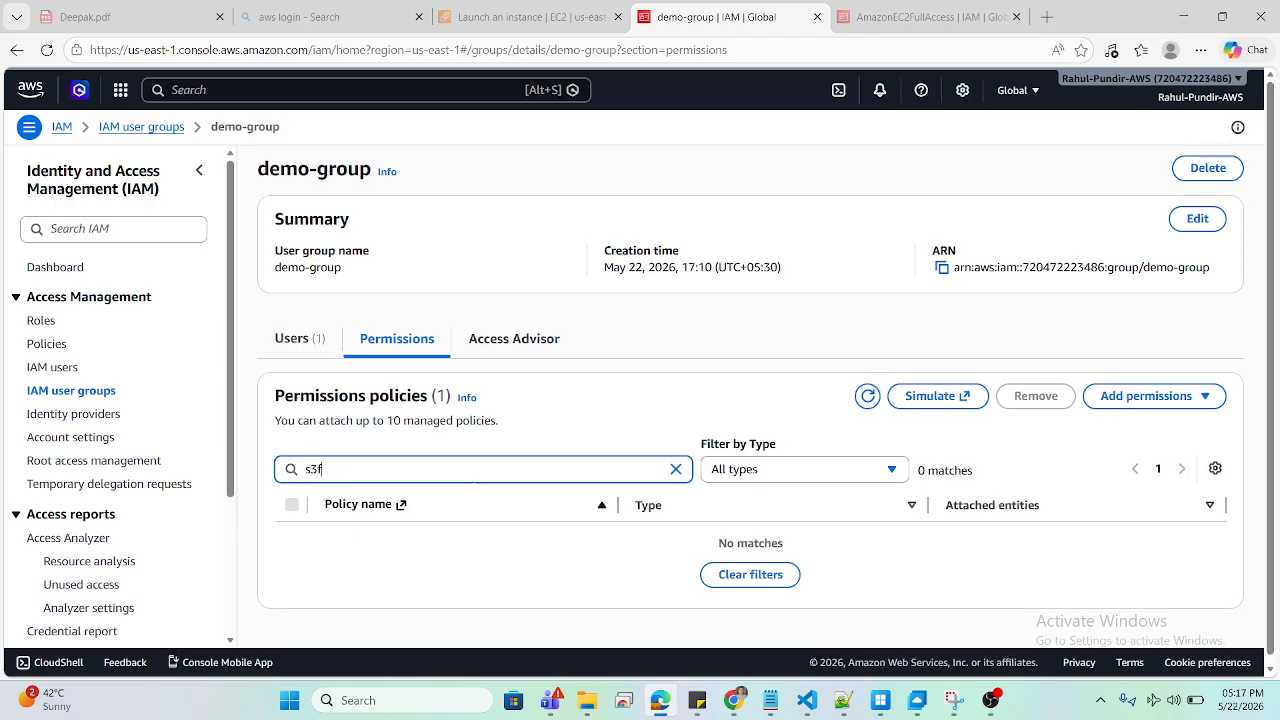
pyautogui.write('u')
pyautogui.press('BackSpace')
pyautogui.press('BackSpace')
pyautogui.press('BackSpace')
pyautogui.press('BackSpace')
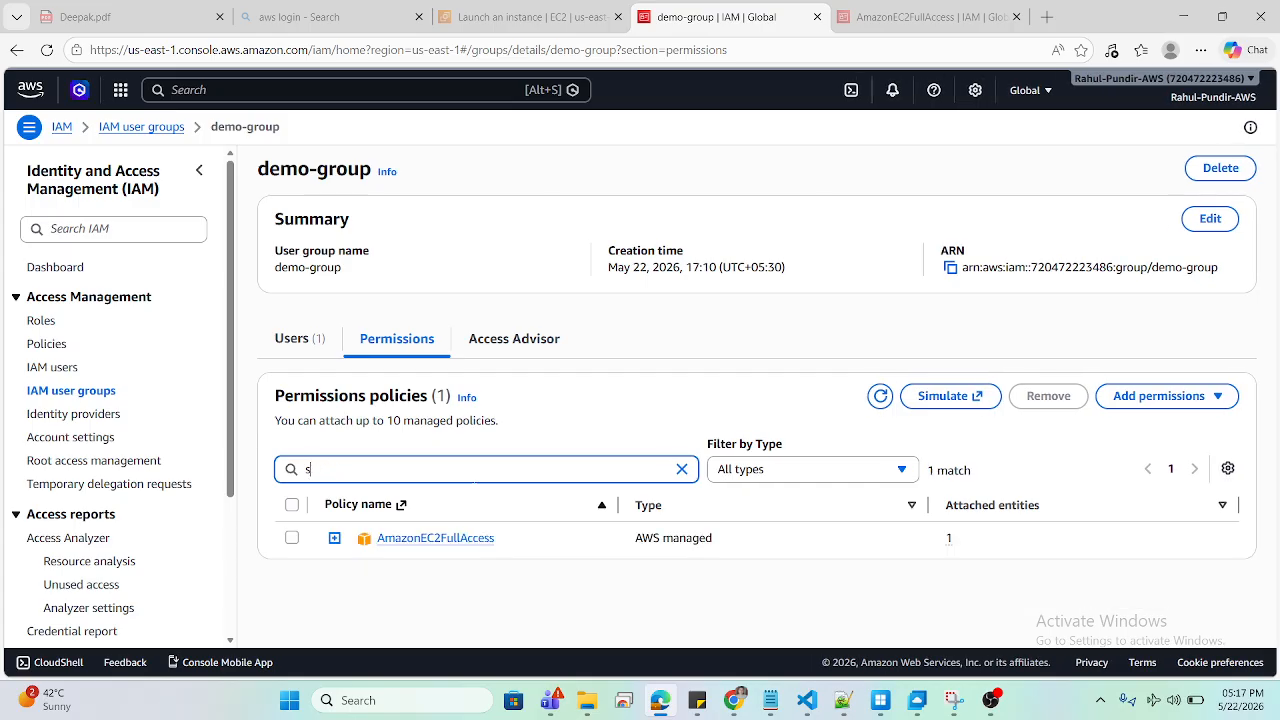
pyautogui.click(1118, 405)
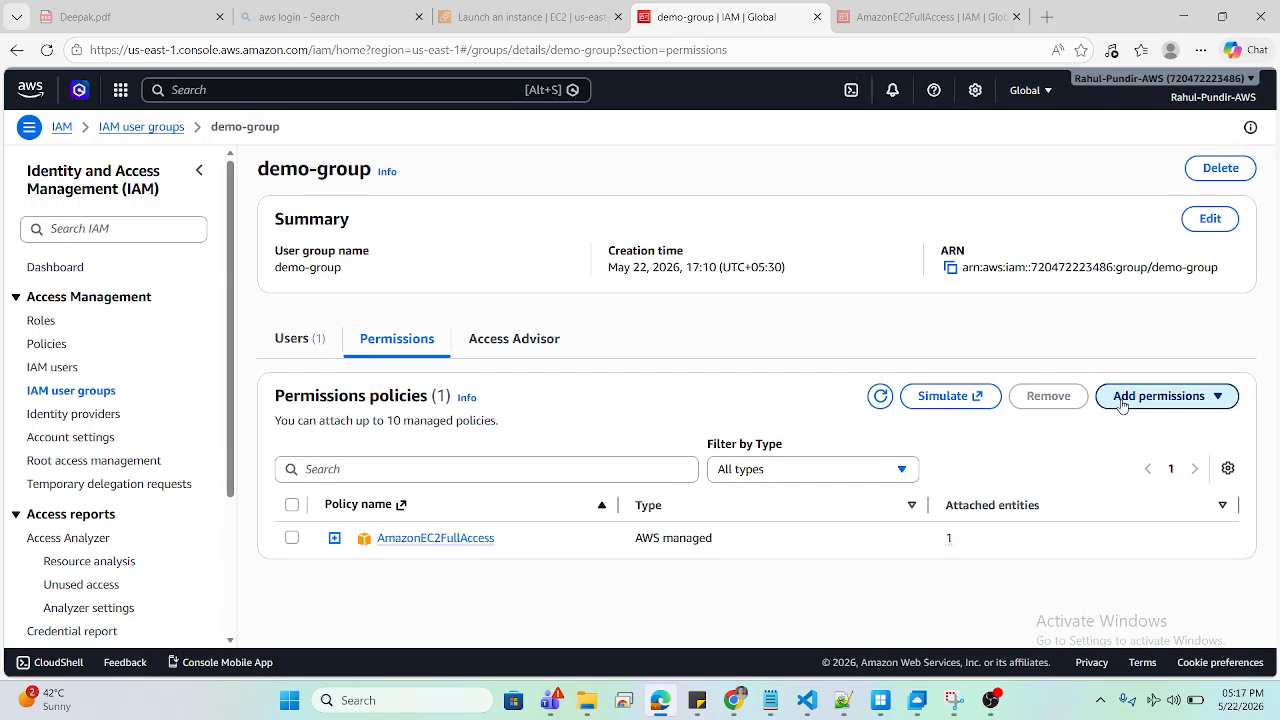
# Step: Attach the AmazonS3FullAccess policy to demo-group and confirm rahul-user is its only member
pyautogui.click(1121, 428)
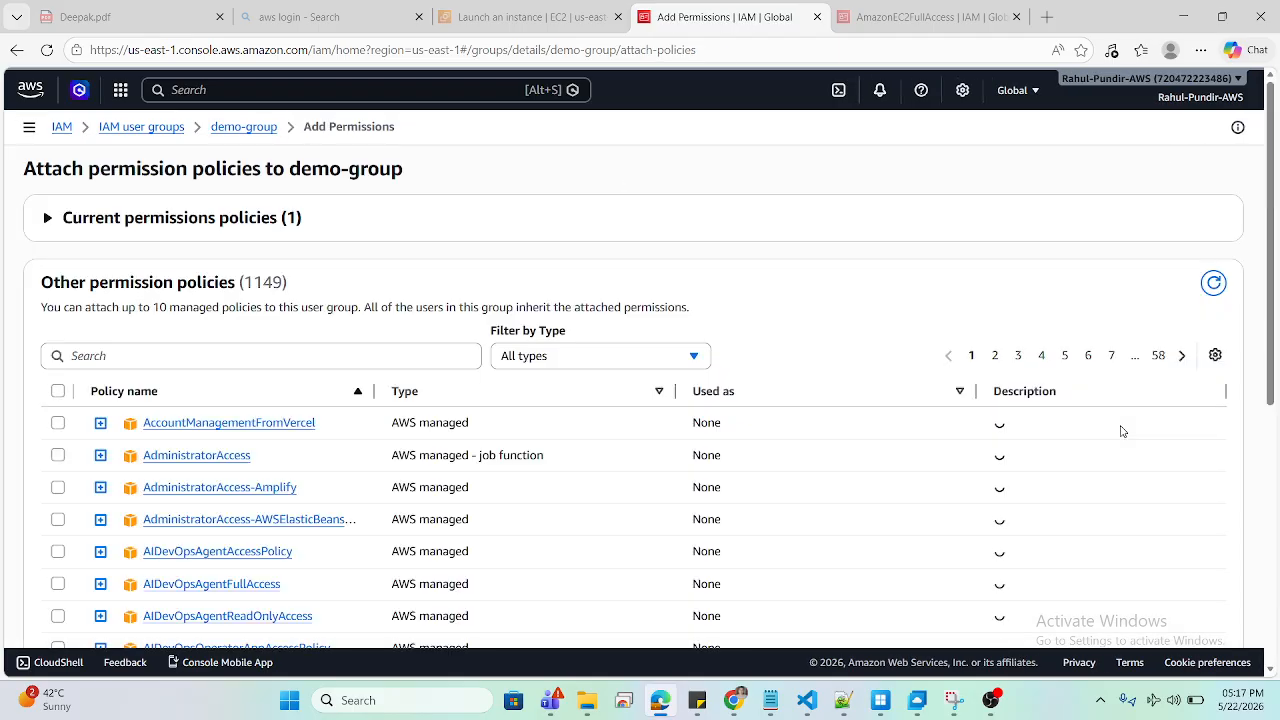
pyautogui.click(261, 356)
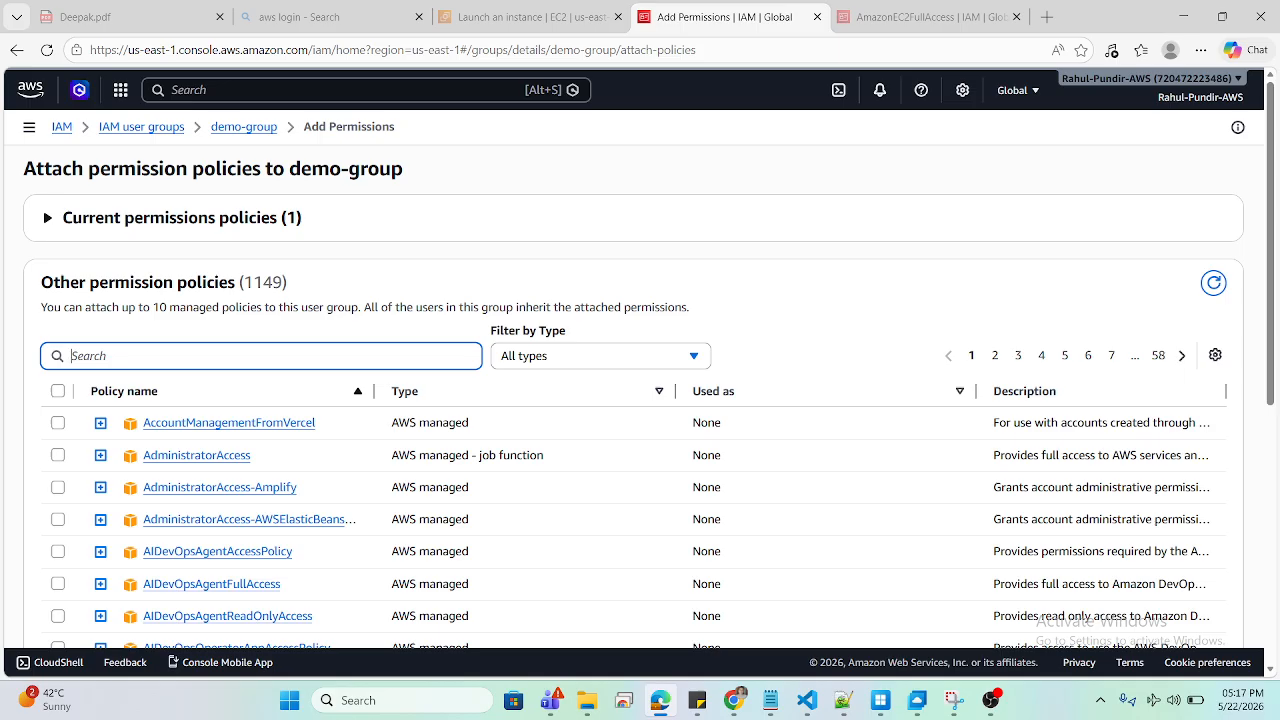
pyautogui.write('s3ful')
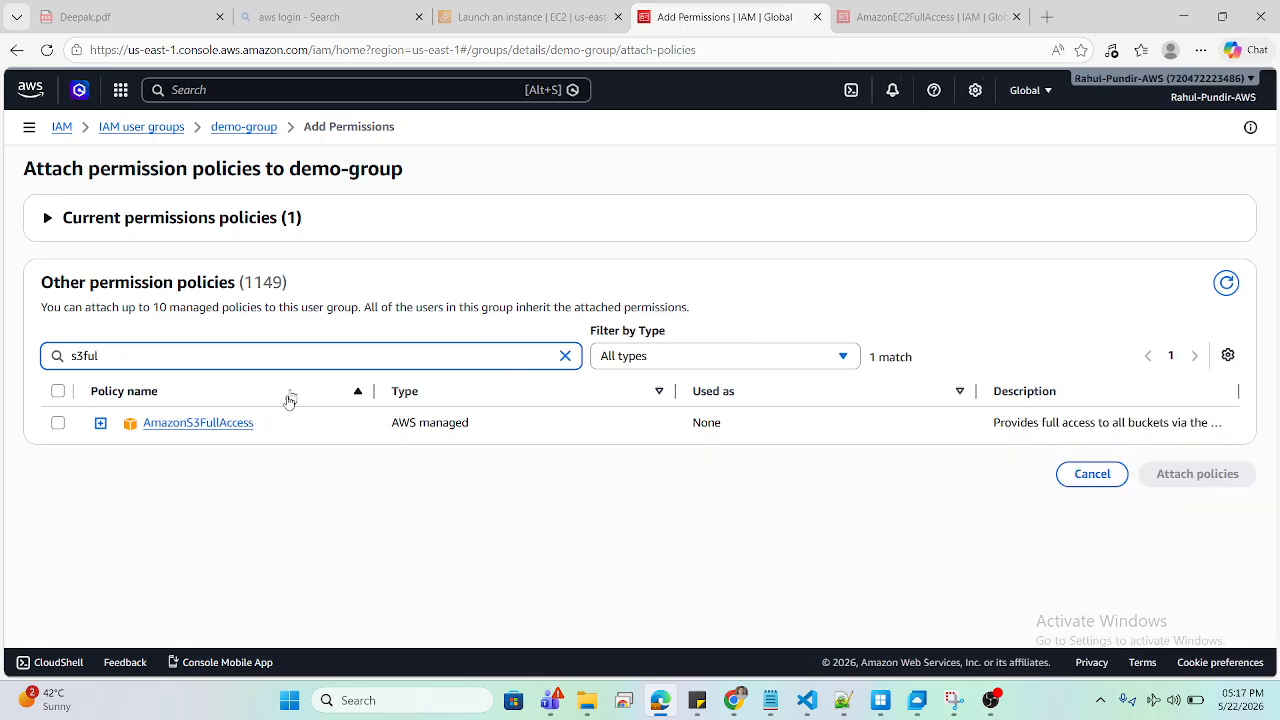
pyautogui.click(58, 422)
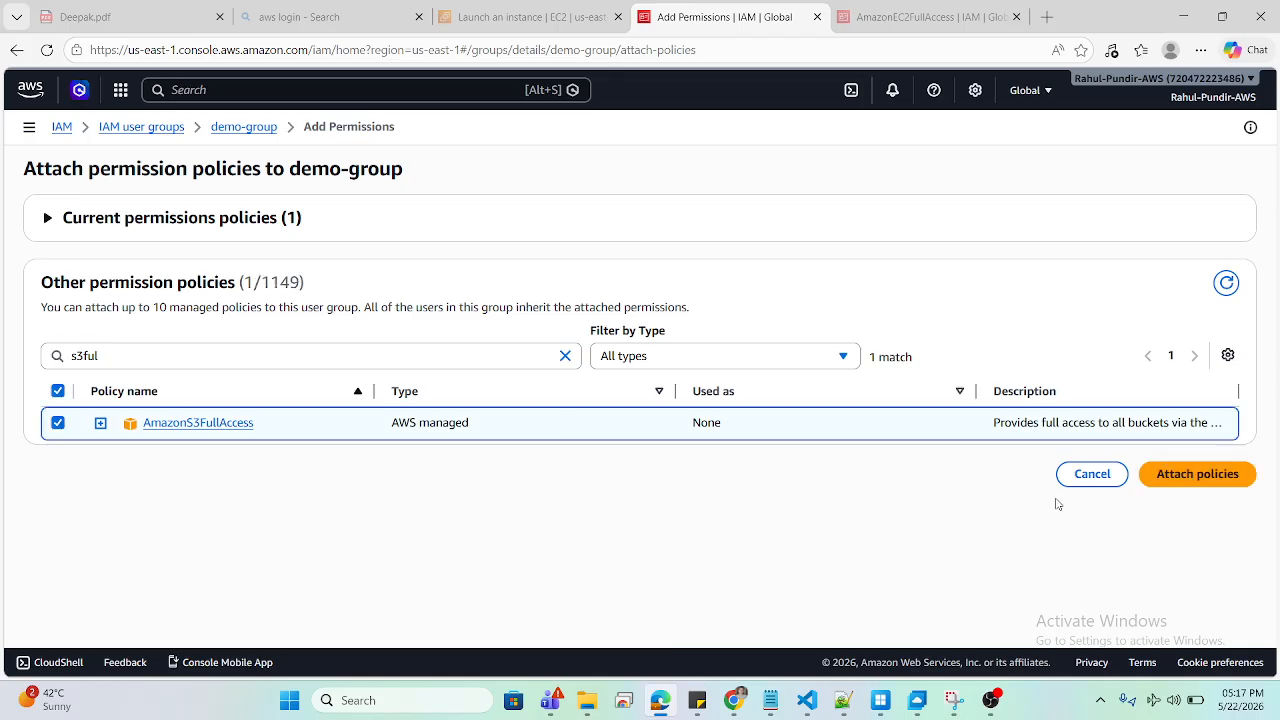
pyautogui.click(1172, 473)
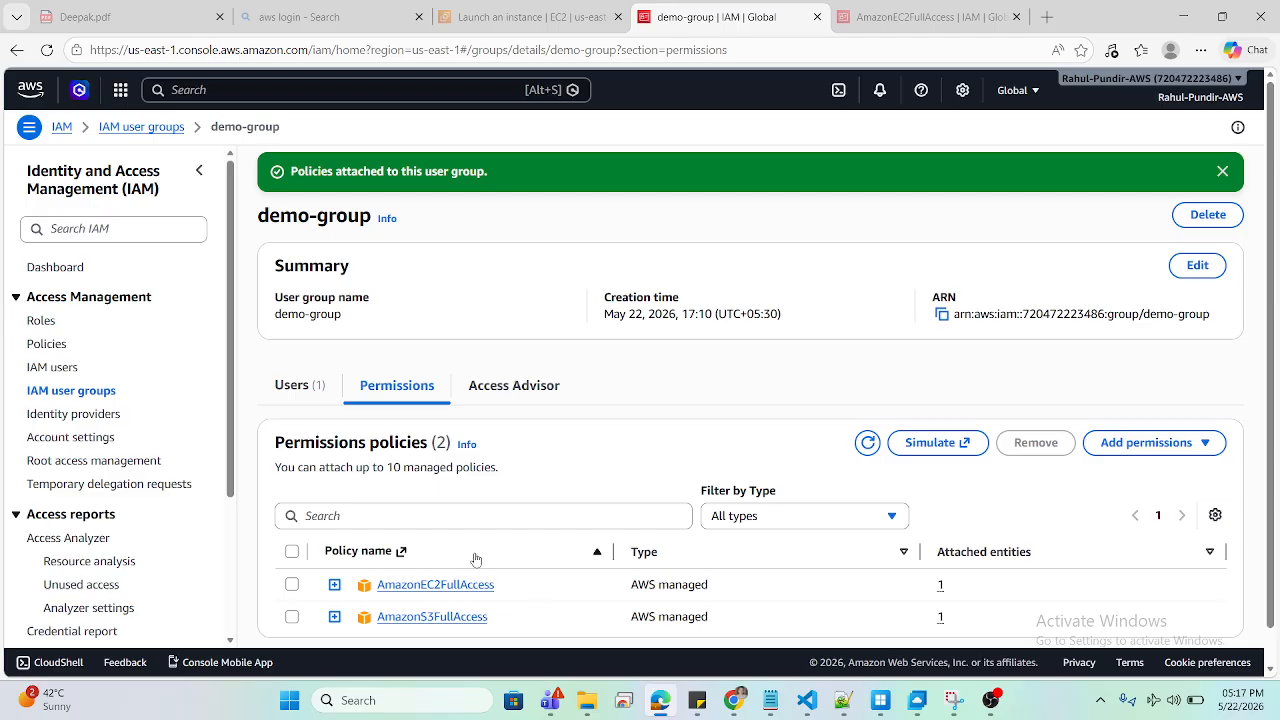
pyautogui.click(288, 388)
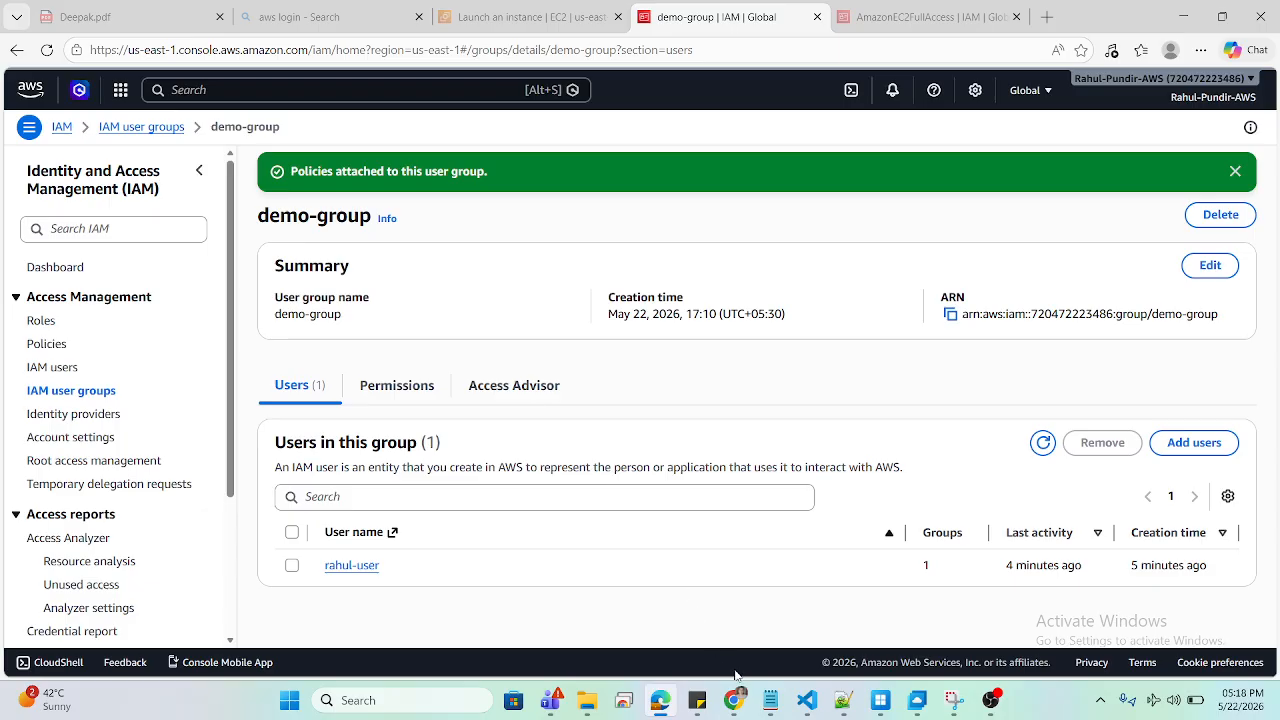
# Step: Reload rahul-user's S3 bucket list so the Stockholm bucket appears instead of the error
pyautogui.moveTo(734, 702)
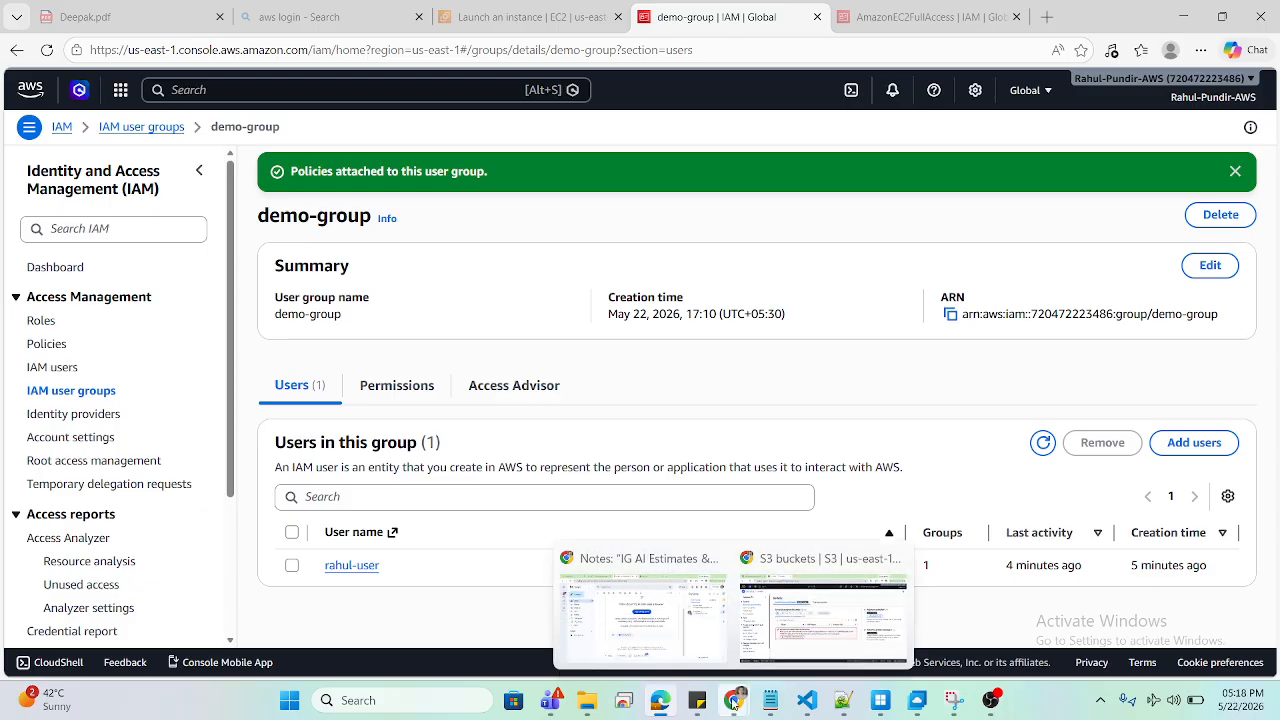
pyautogui.click(822, 605)
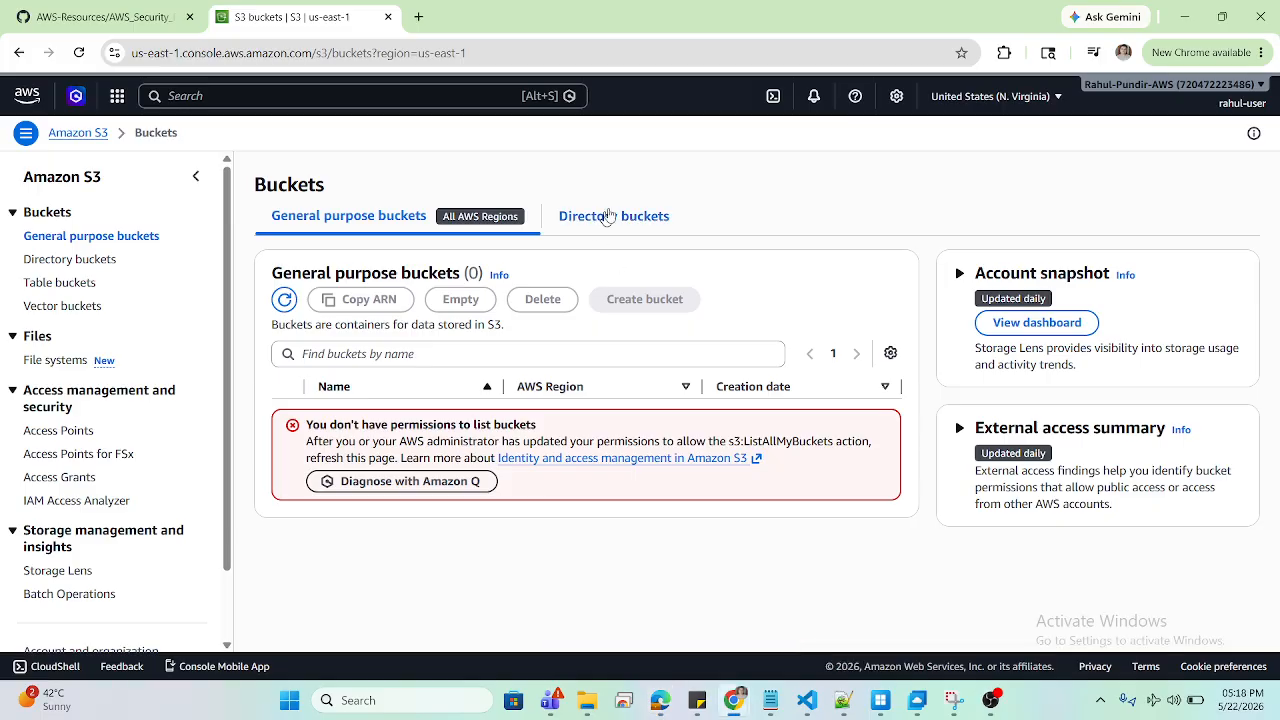
pyautogui.rightClick(652, 192)
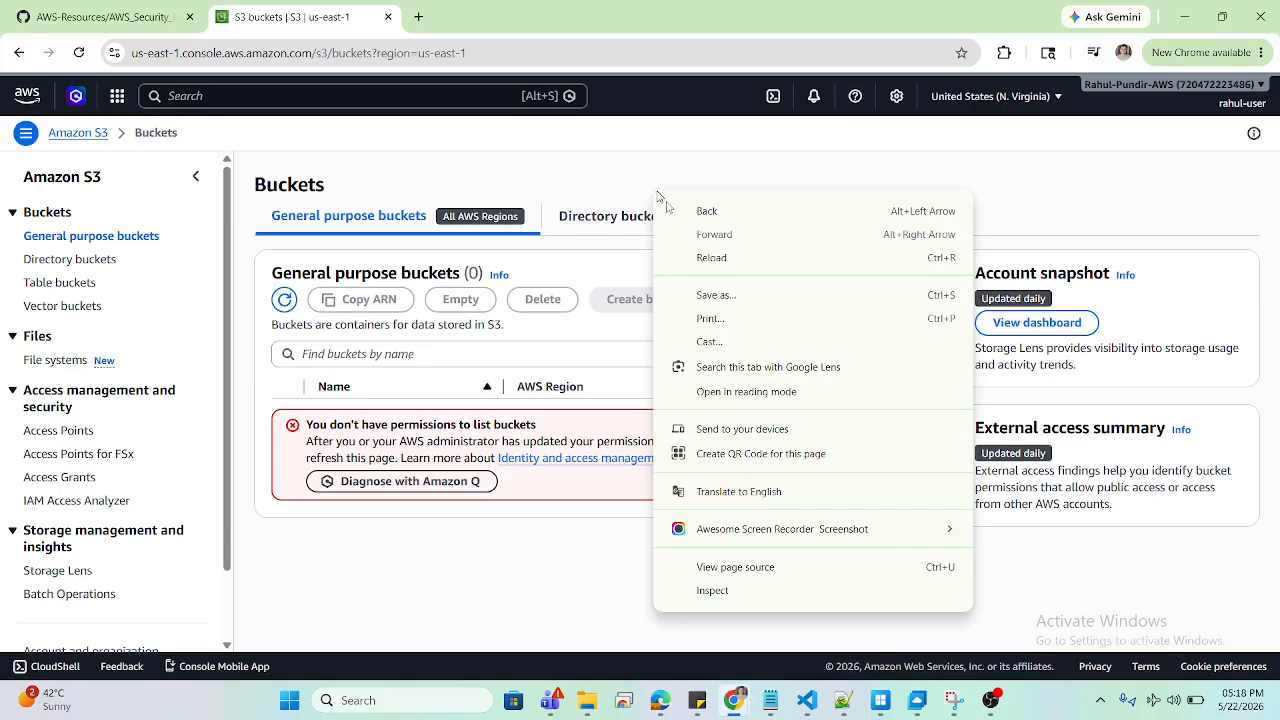
pyautogui.click(694, 256)
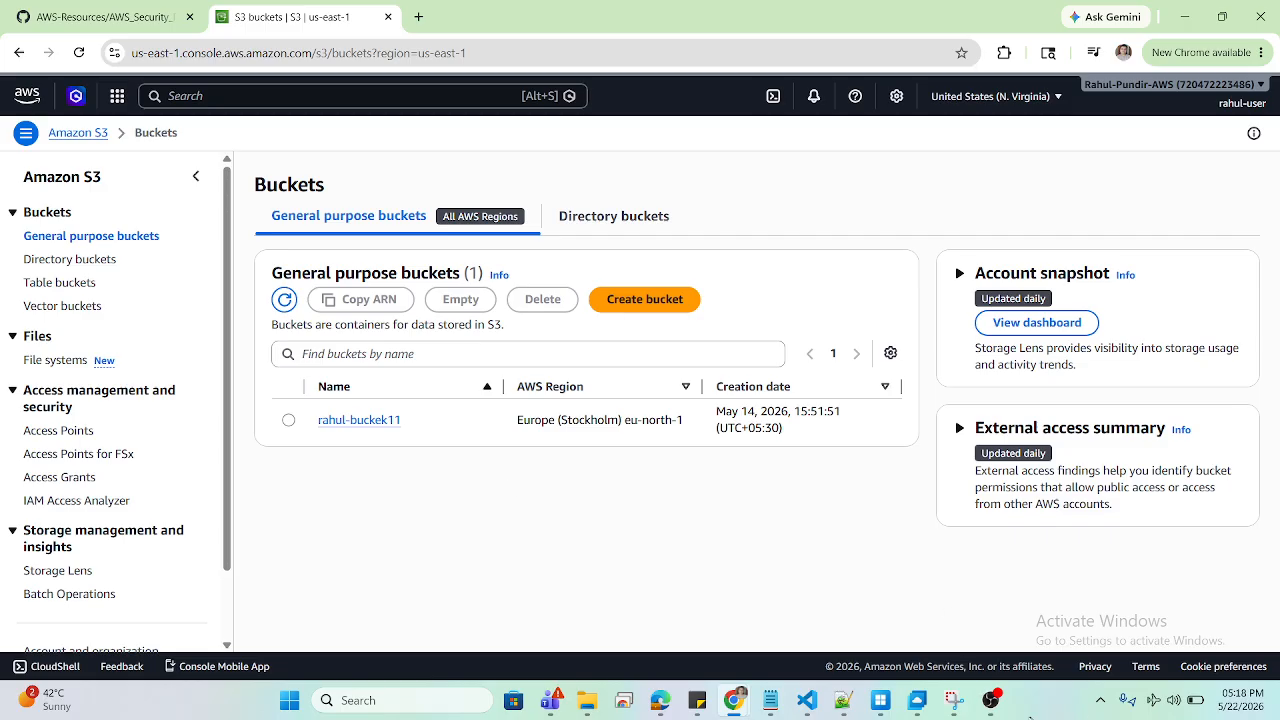
pyautogui.click(991, 700)
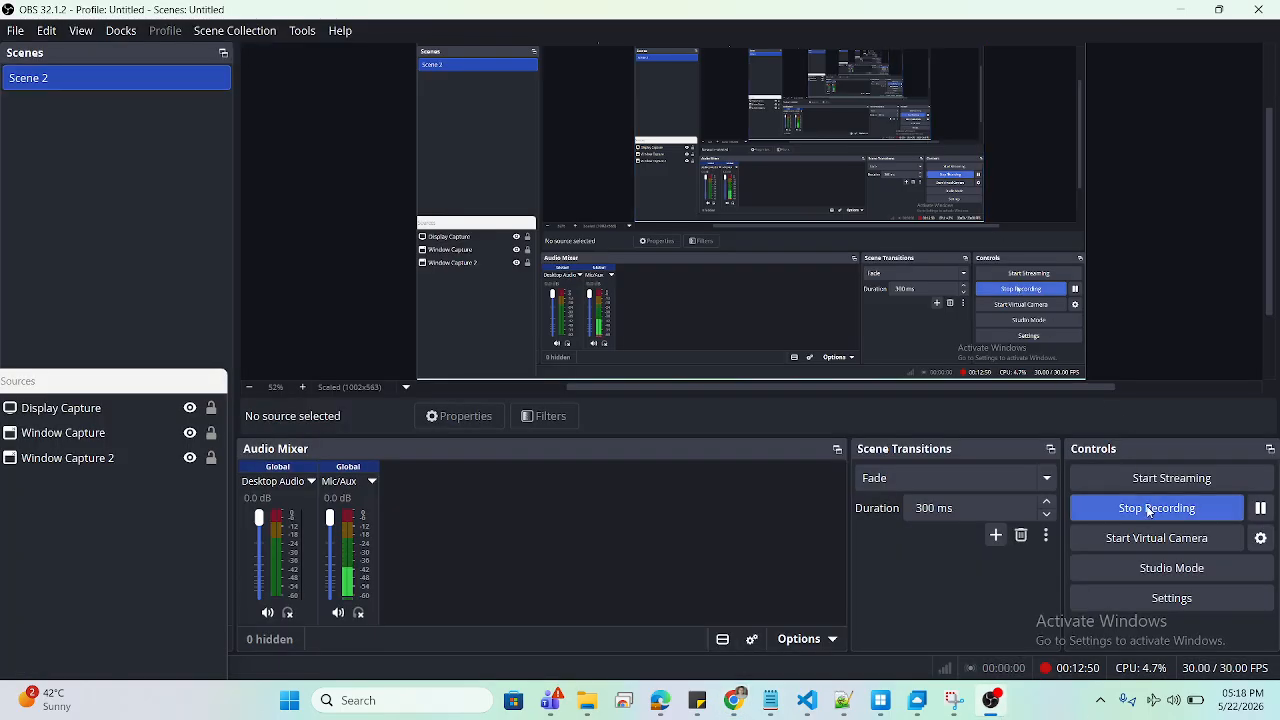